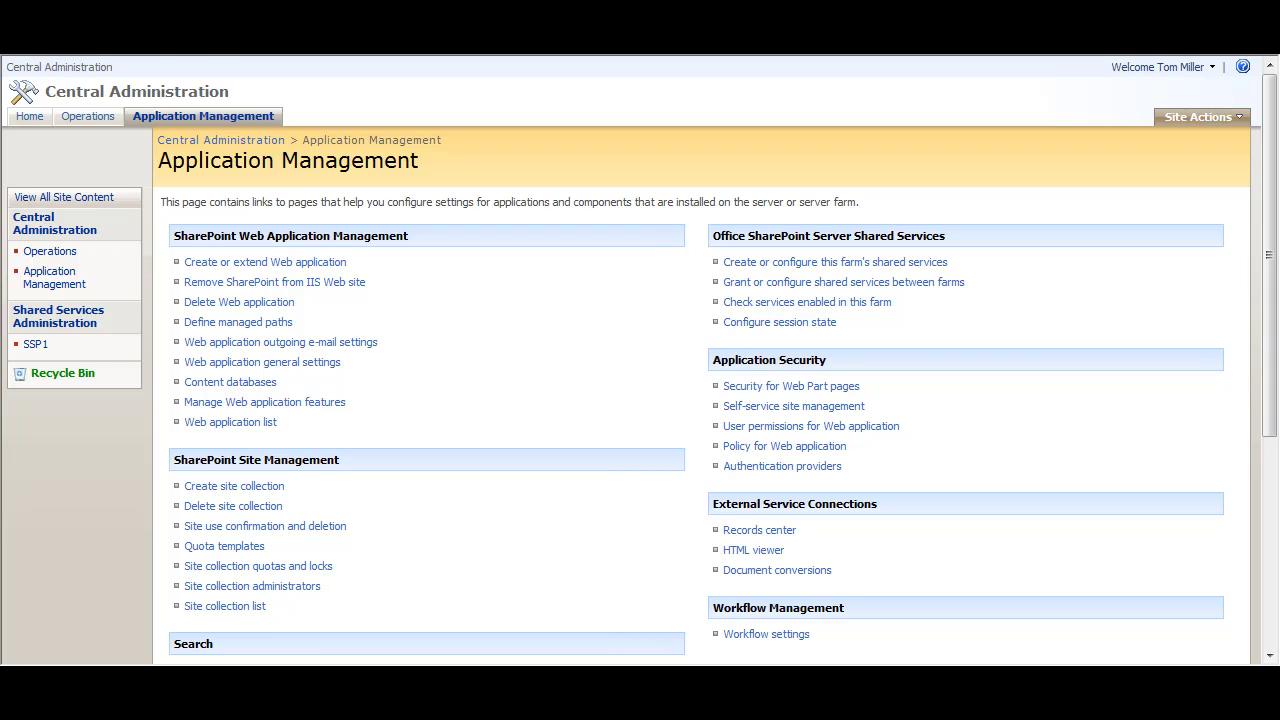
Open the StoragePoint storage profile of the Azure site collection and review its storage rule and storage settings
scroll(1147, 546, "down", 3)
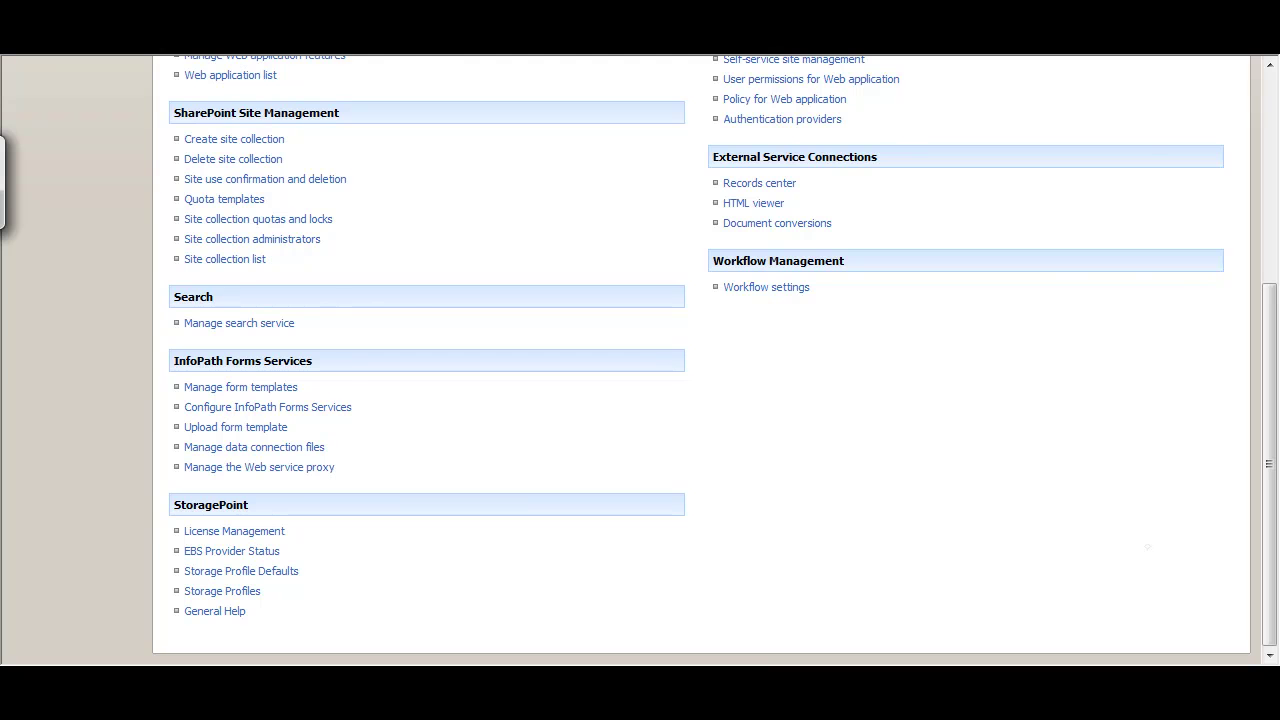
left_click(236, 591)
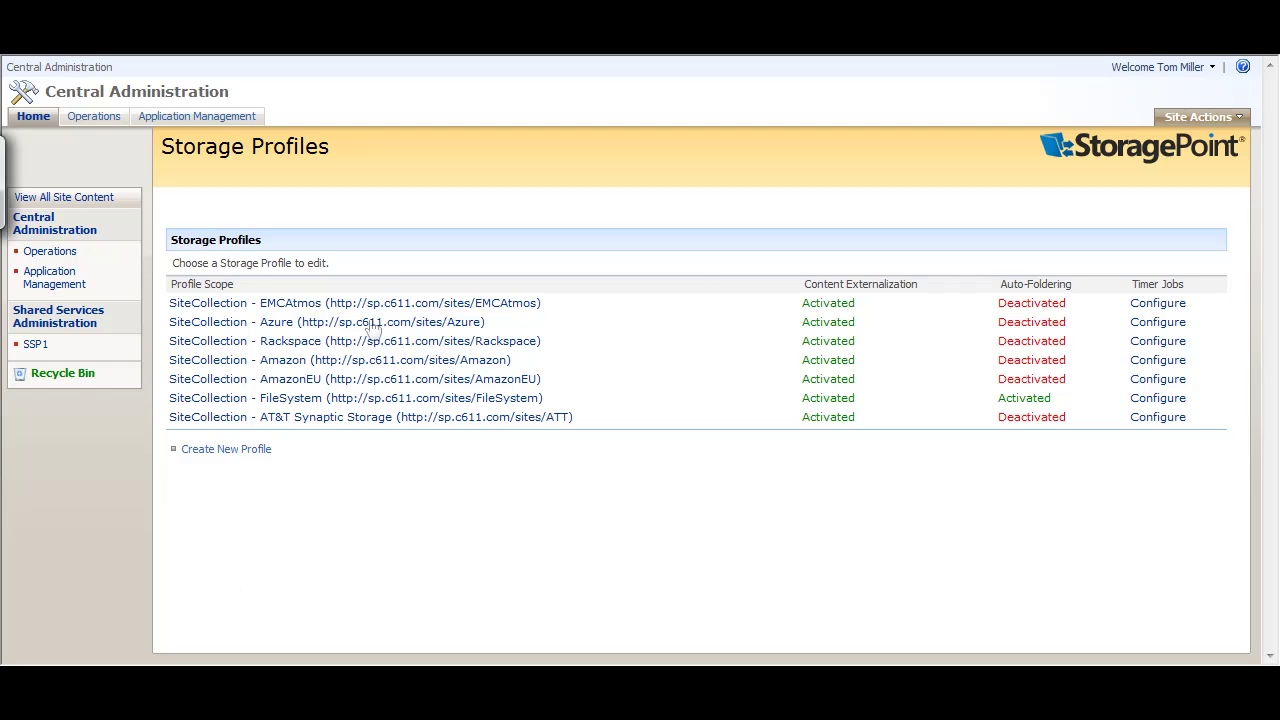
left_click(372, 322)
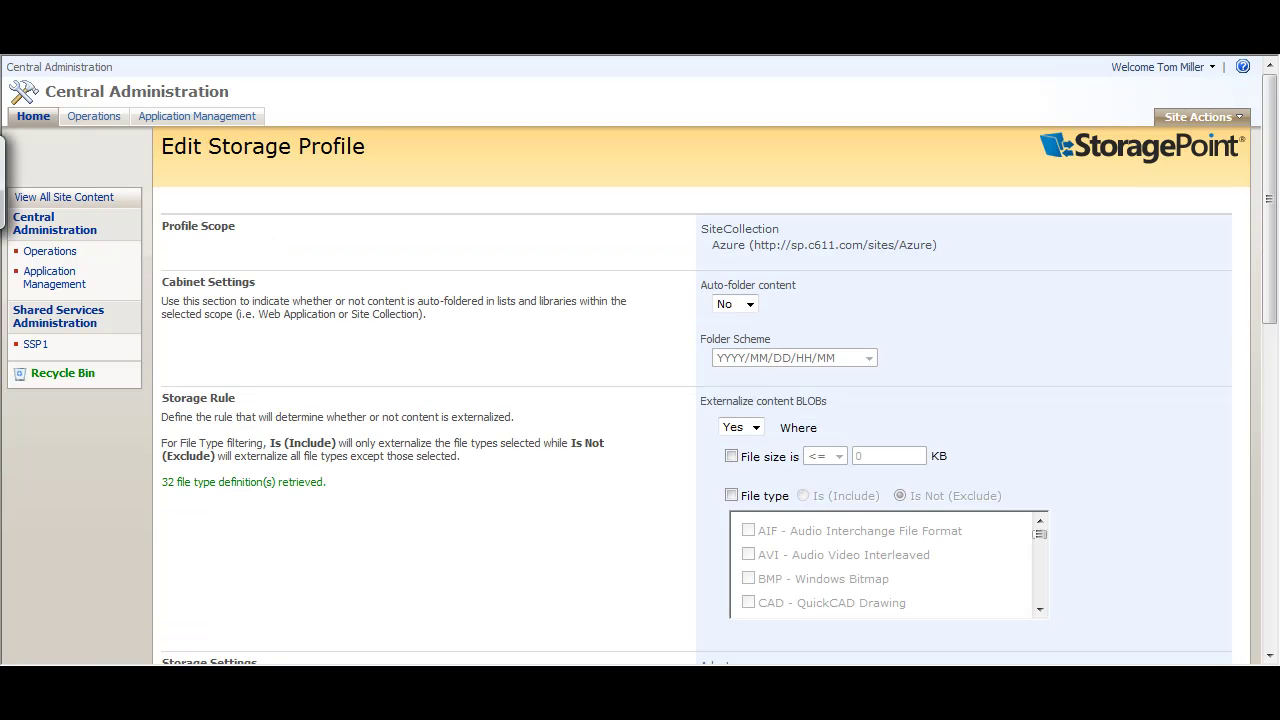
scroll(640, 360, "down", 5)
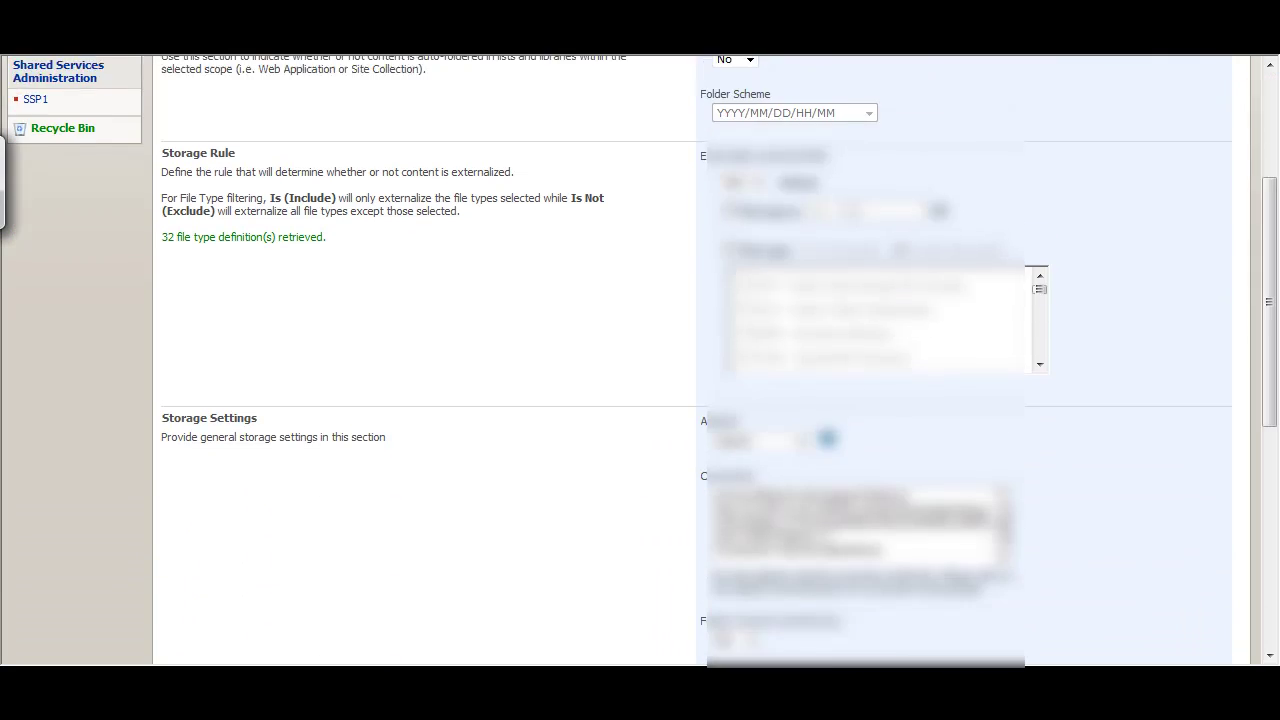
scroll(1191, 586, "down", 1)
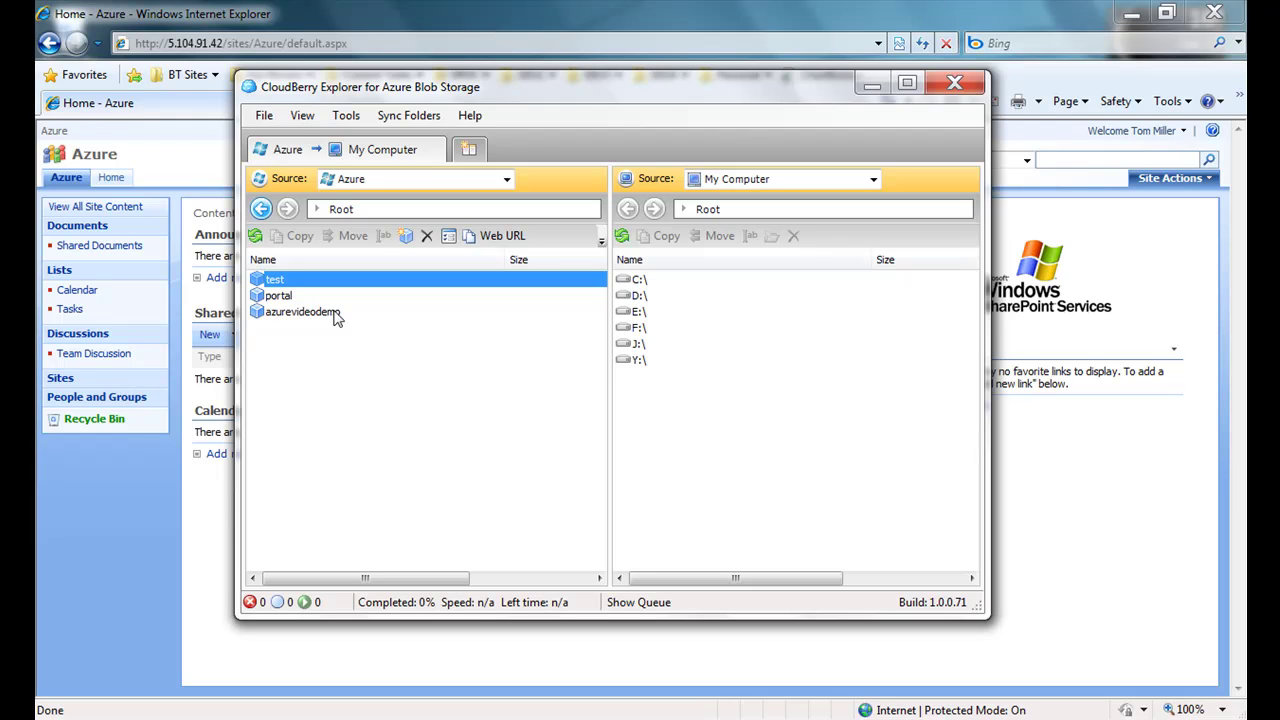
Check the contents of the azurevideodemo container in CloudBerry Explorer and return to the Azure SharePoint site in Internet Explorer
double_click(303, 312)
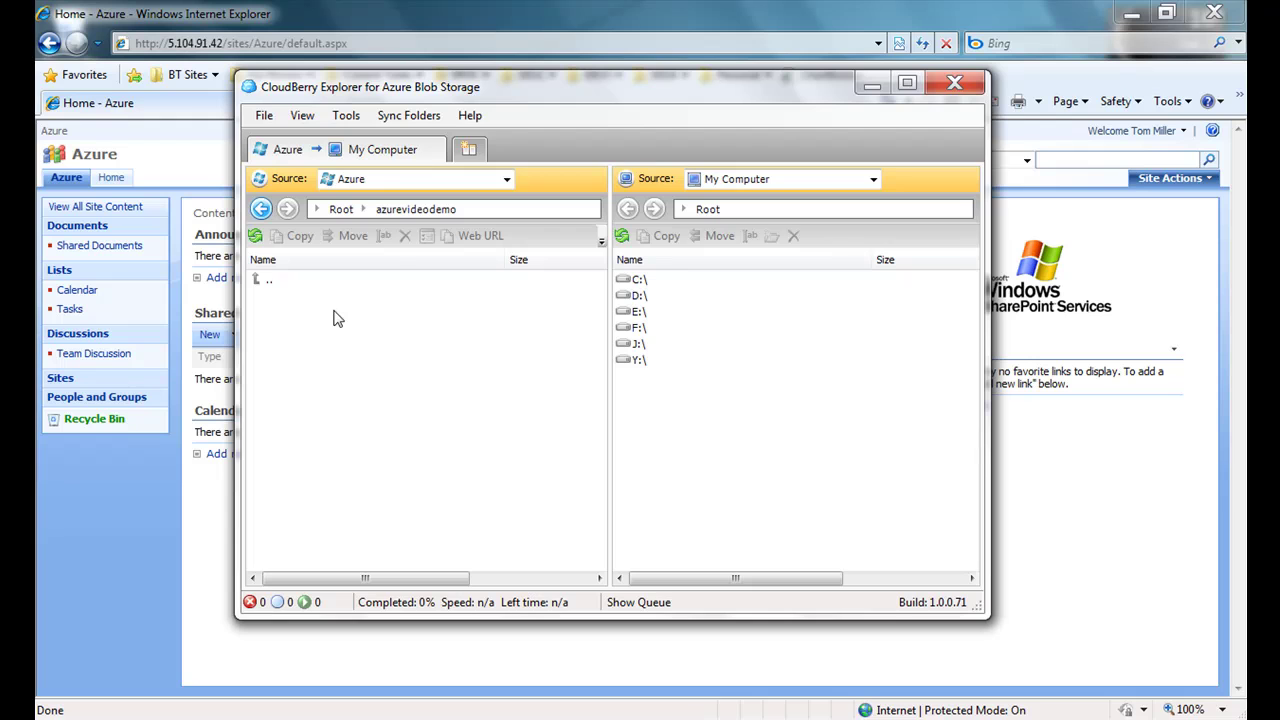
left_click(268, 10)
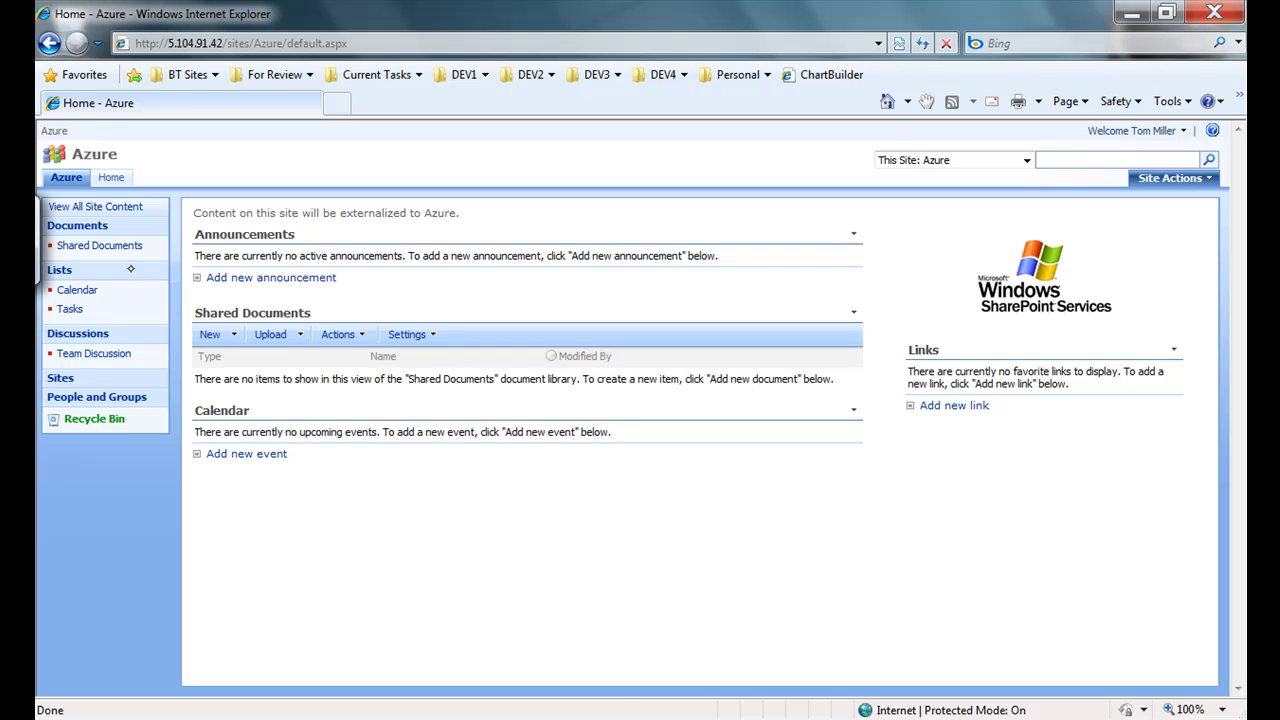
Start a multiple-document upload to the Shared Documents library and browse to the SampleDocs library folder
left_click(82, 246)
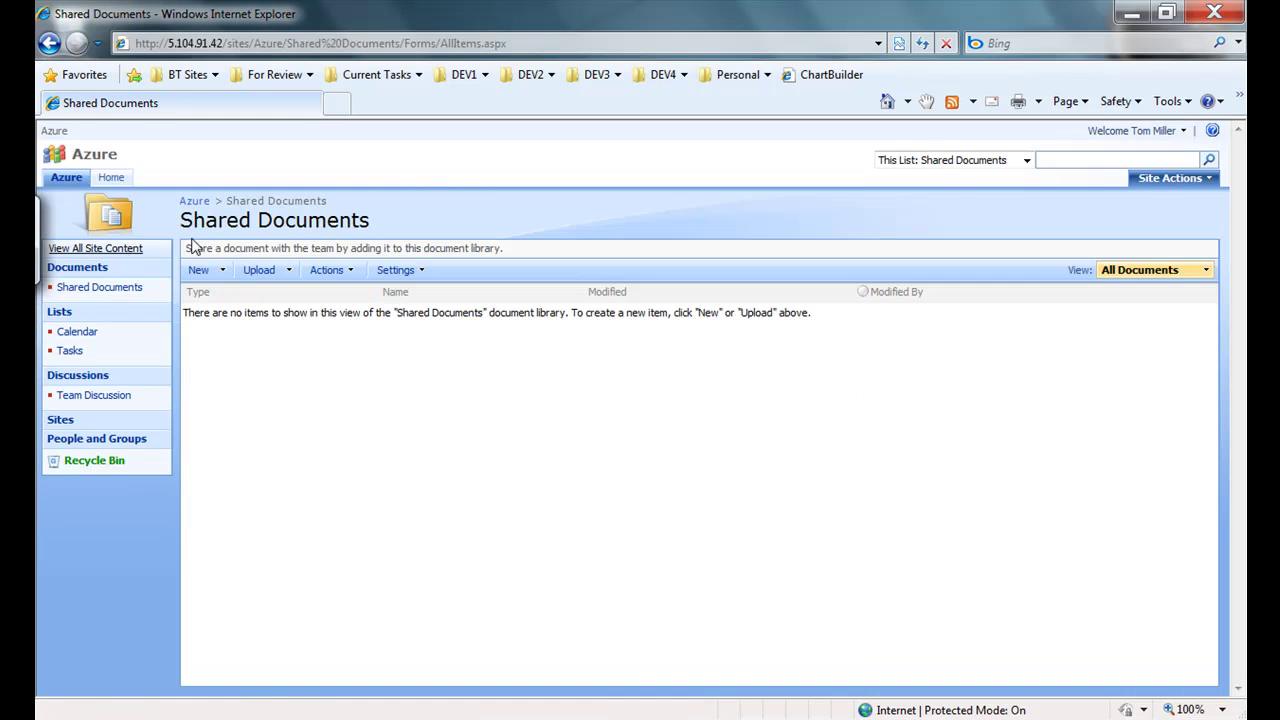
left_click(291, 271)
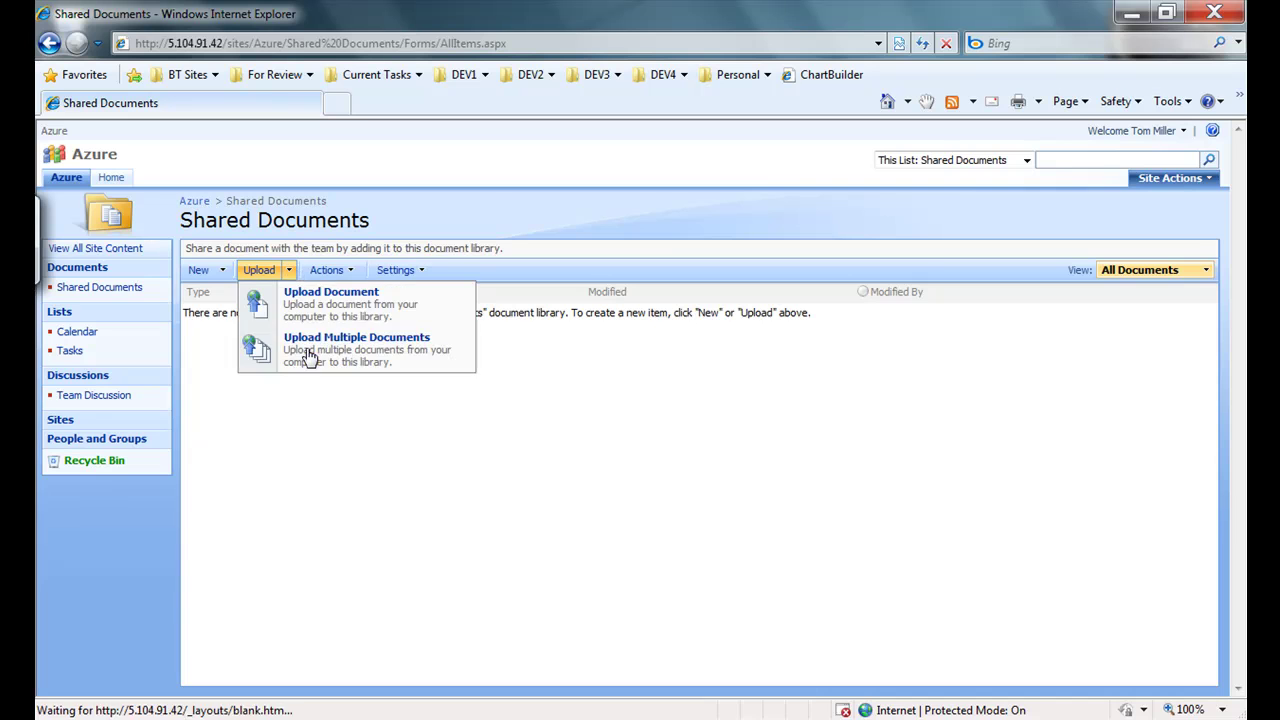
left_click(308, 345)
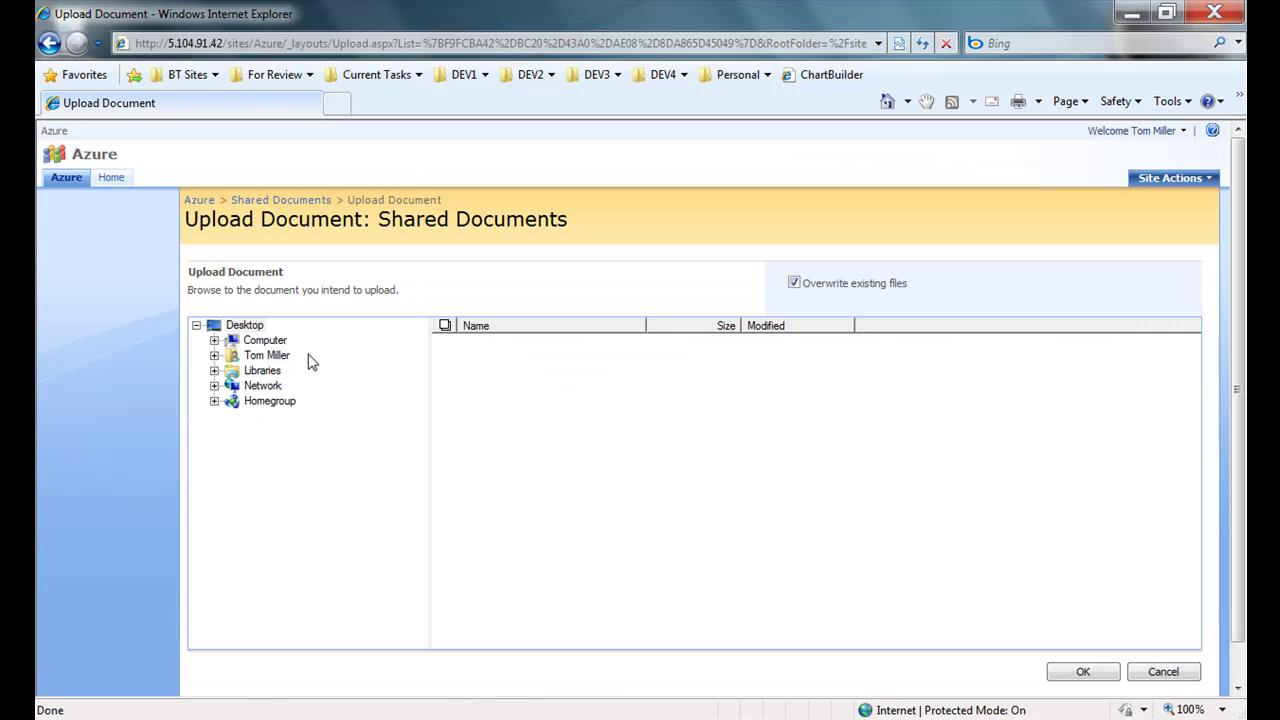
left_click(214, 371)
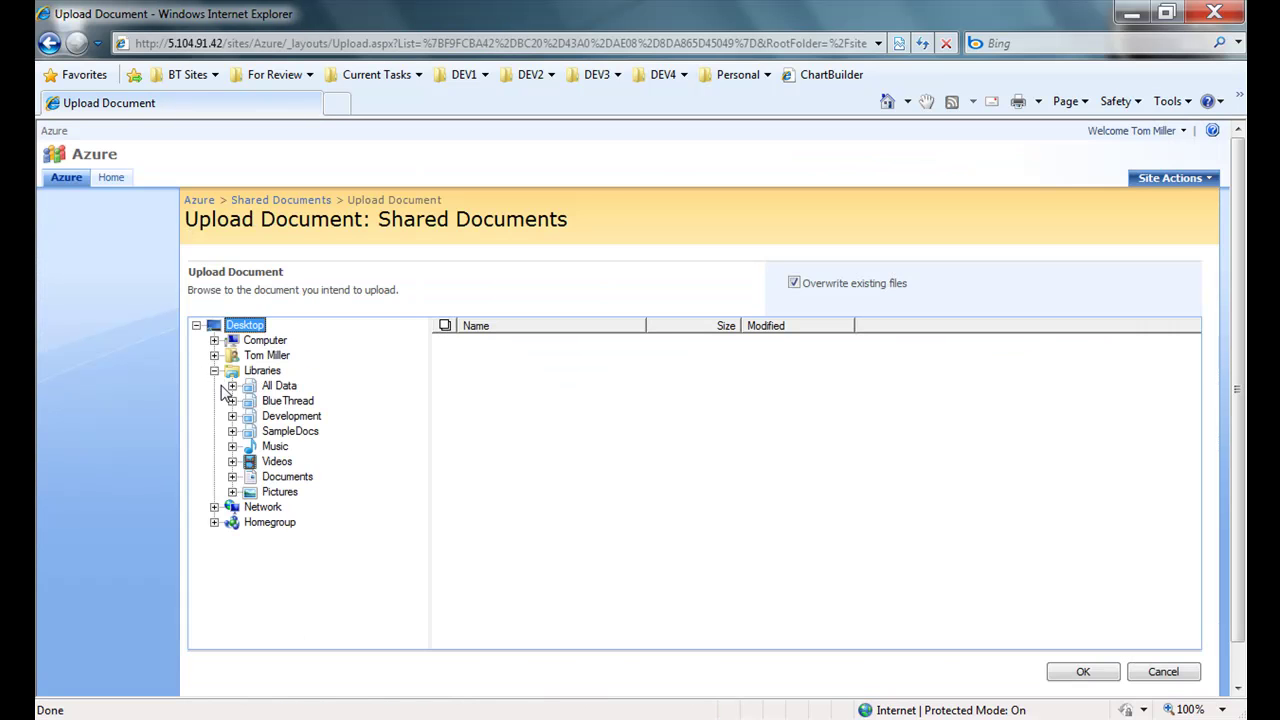
left_click(282, 432)
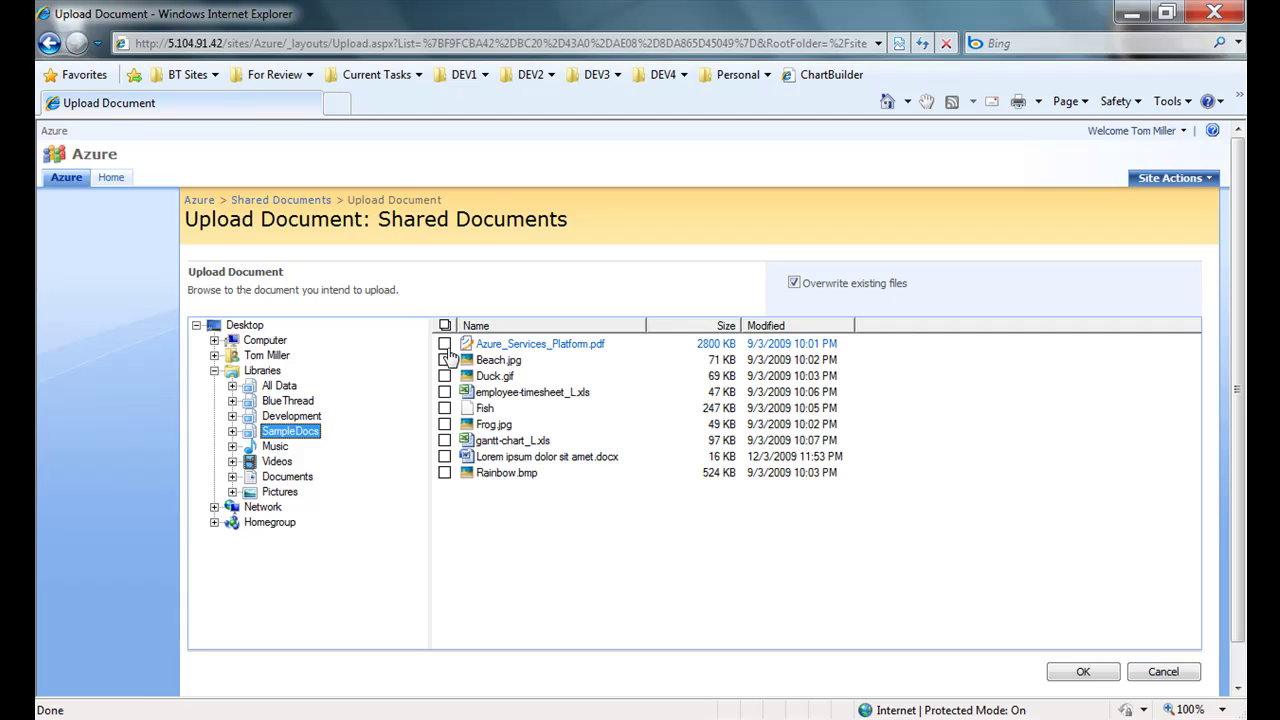
Upload Beach.jpg, Duck.gif and employee-timesheet_L.xls to the Shared Documents library
left_click(444, 359)
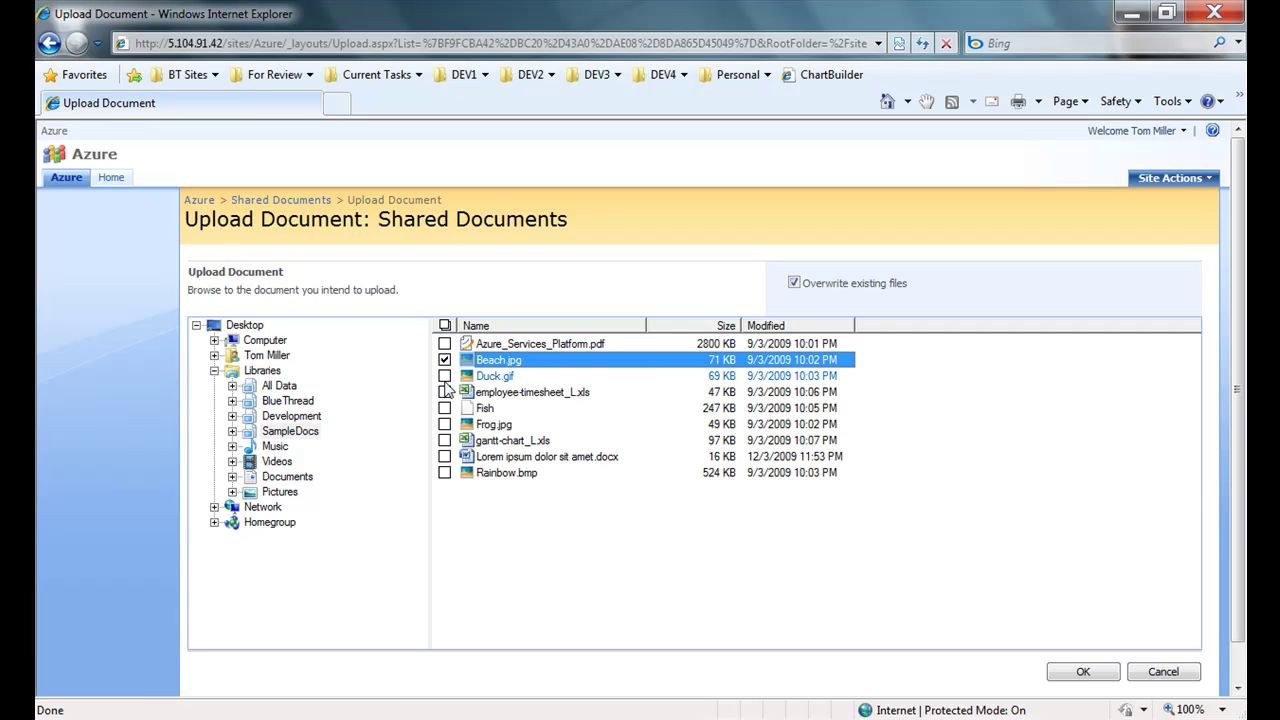
left_click(444, 375)
left_click(444, 392)
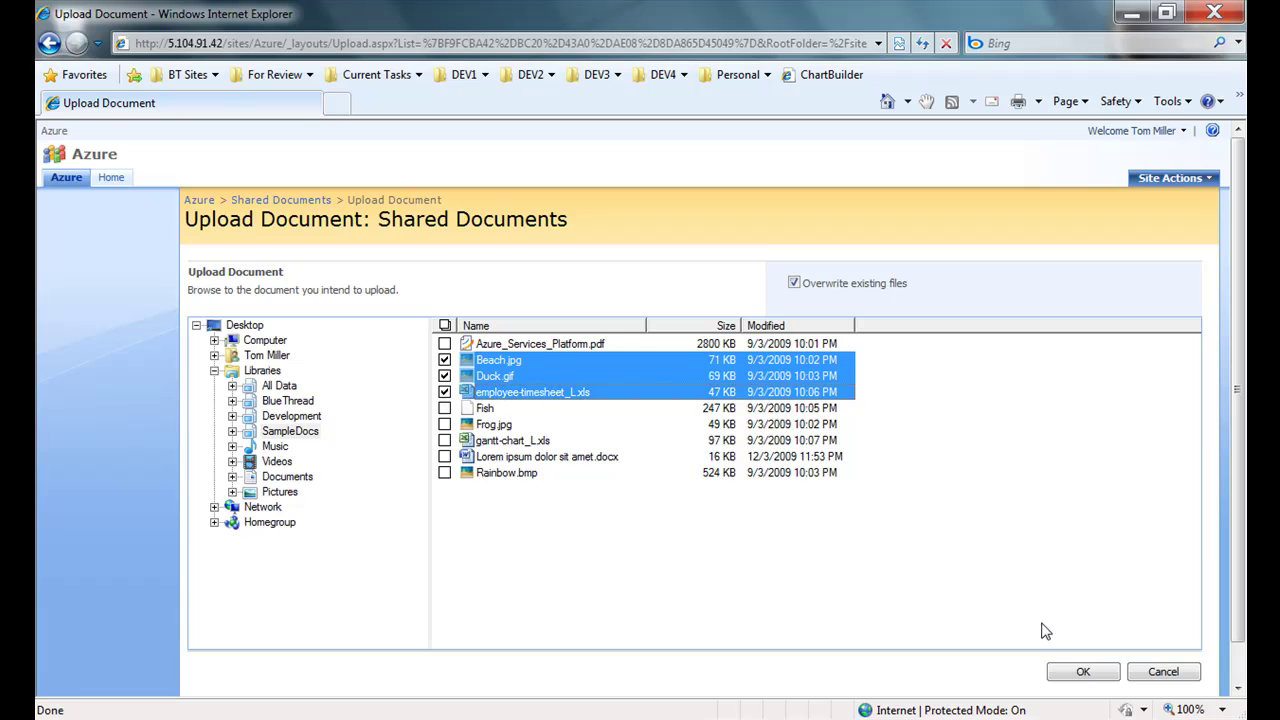
left_click(1085, 673)
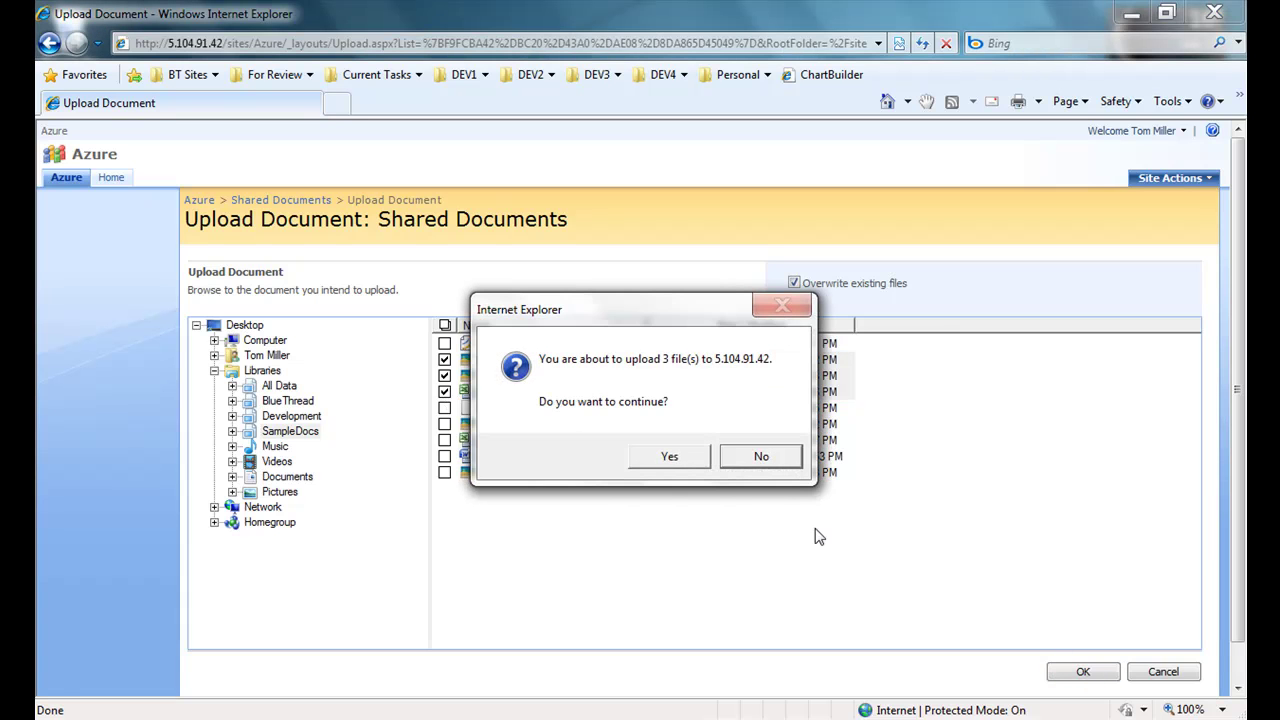
left_click(685, 457)
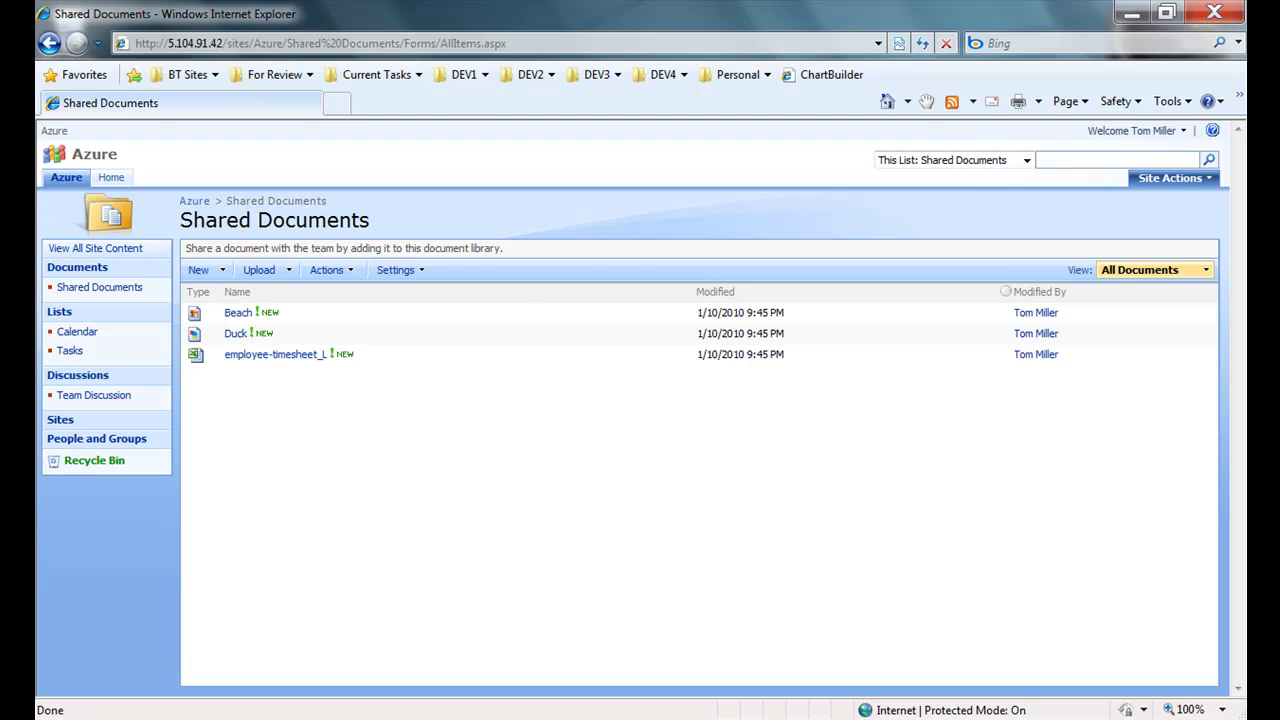
Switch to CloudBerry Explorer, refresh the azurevideodemo container listing to check for the uploaded files, and return to Internet Explorer
key("alt+Tab")
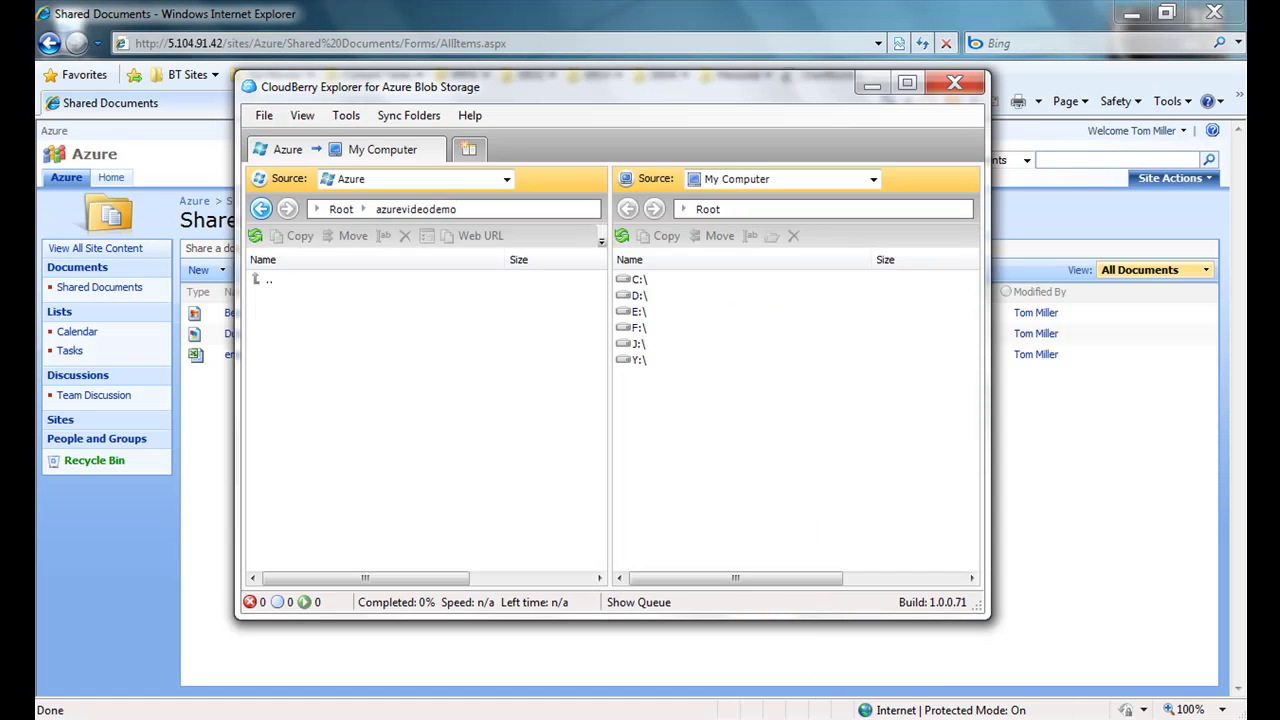
left_click(258, 235)
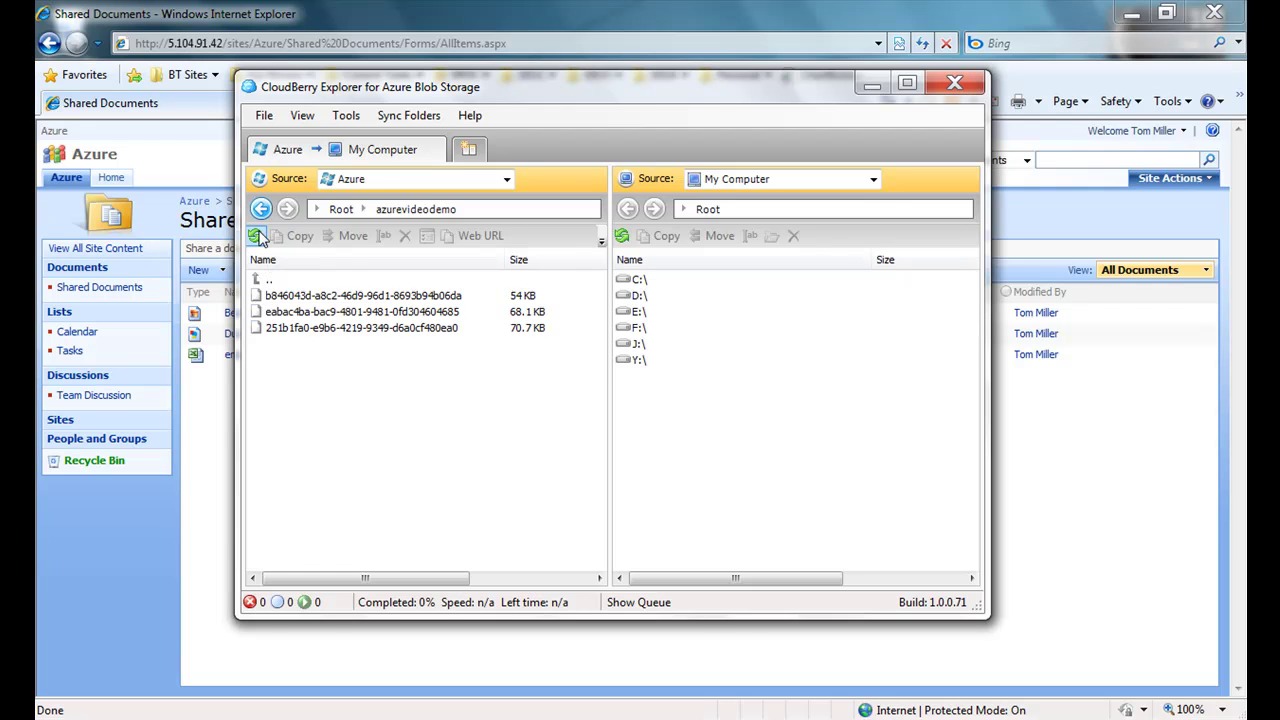
key("alt+Tab")
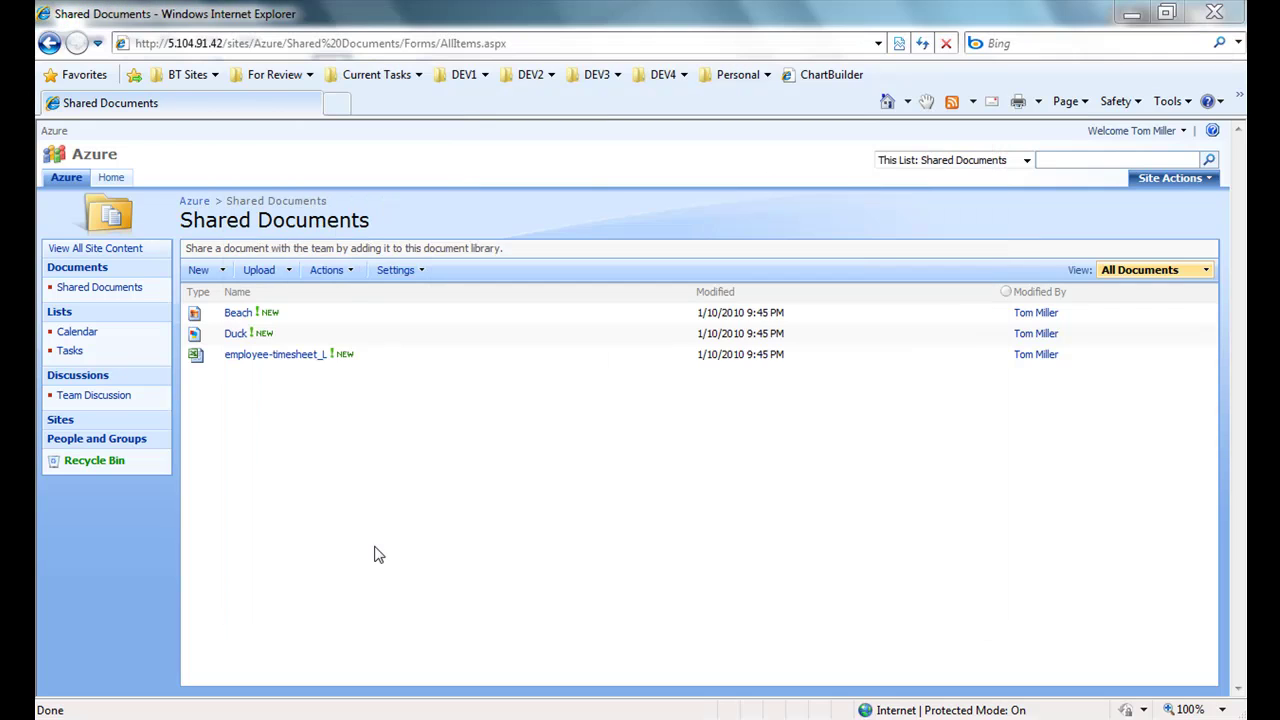
View the Duck image from the Shared Documents library and return to the document list
left_click(236, 334)
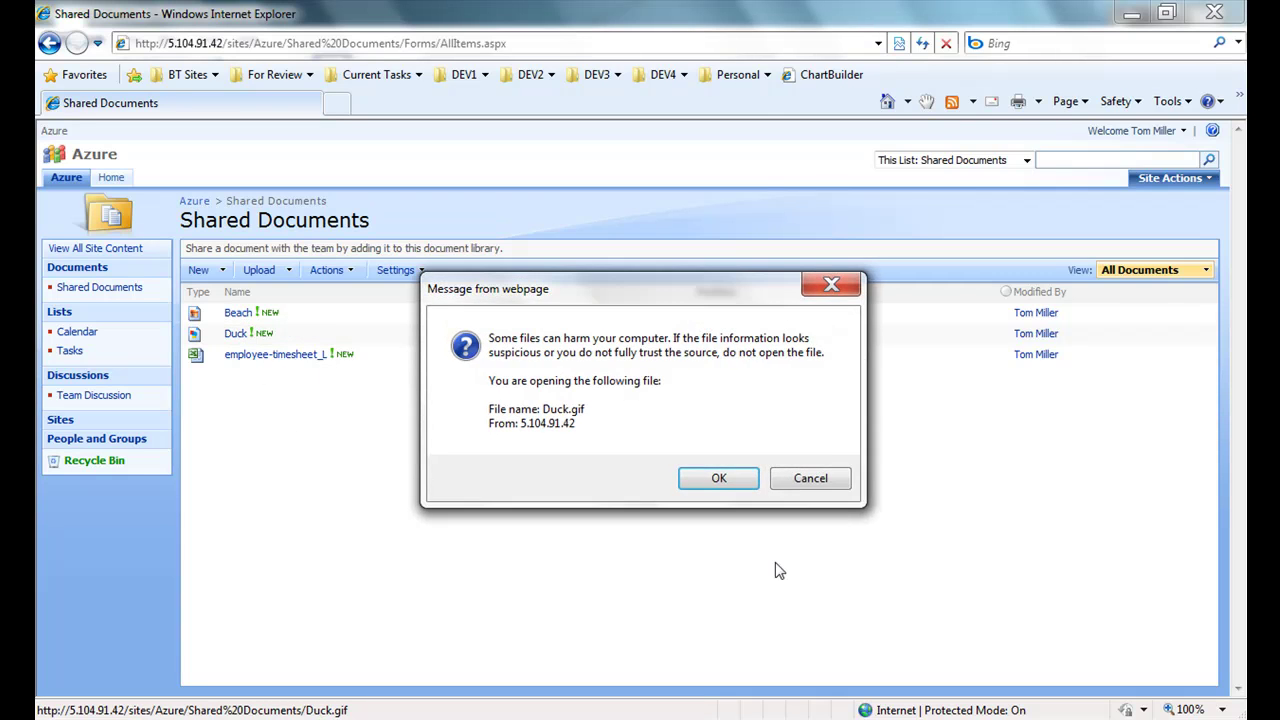
left_click(726, 486)
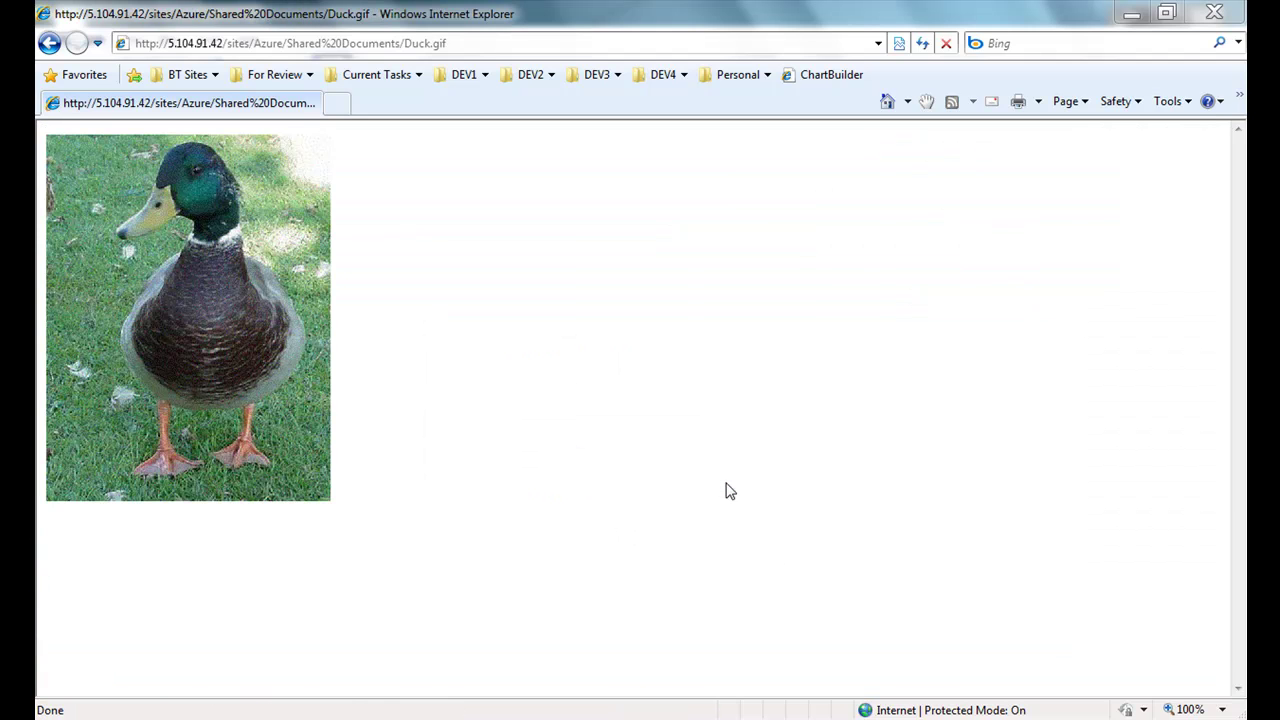
key("BackSpace")
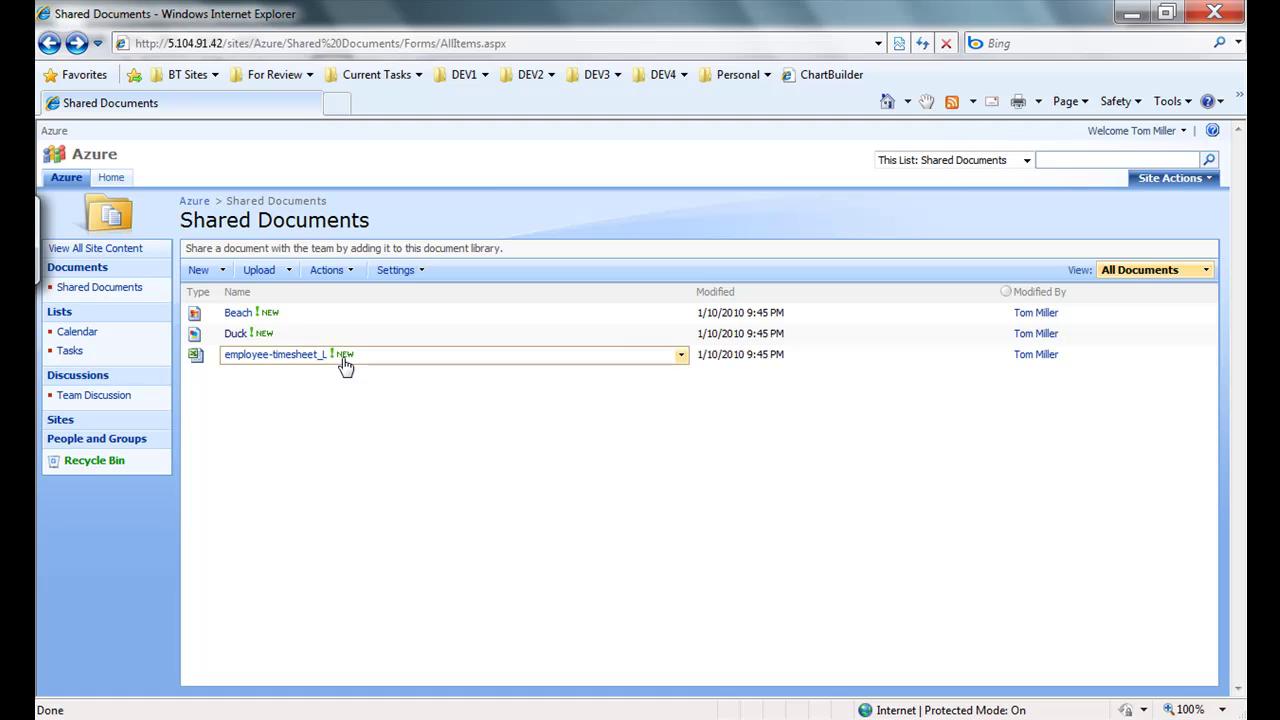
View the employee-timesheet_L workbook as read-only in Excel and close it without saving changes
left_click(343, 360)
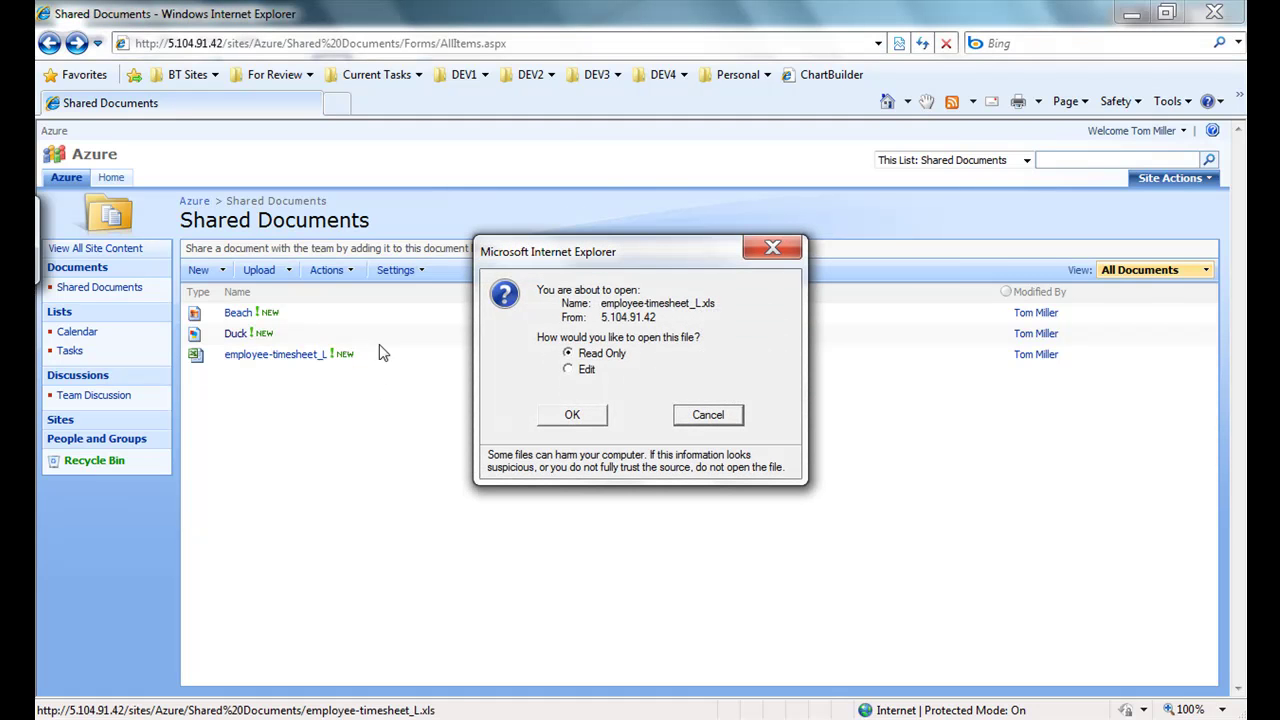
left_click(574, 412)
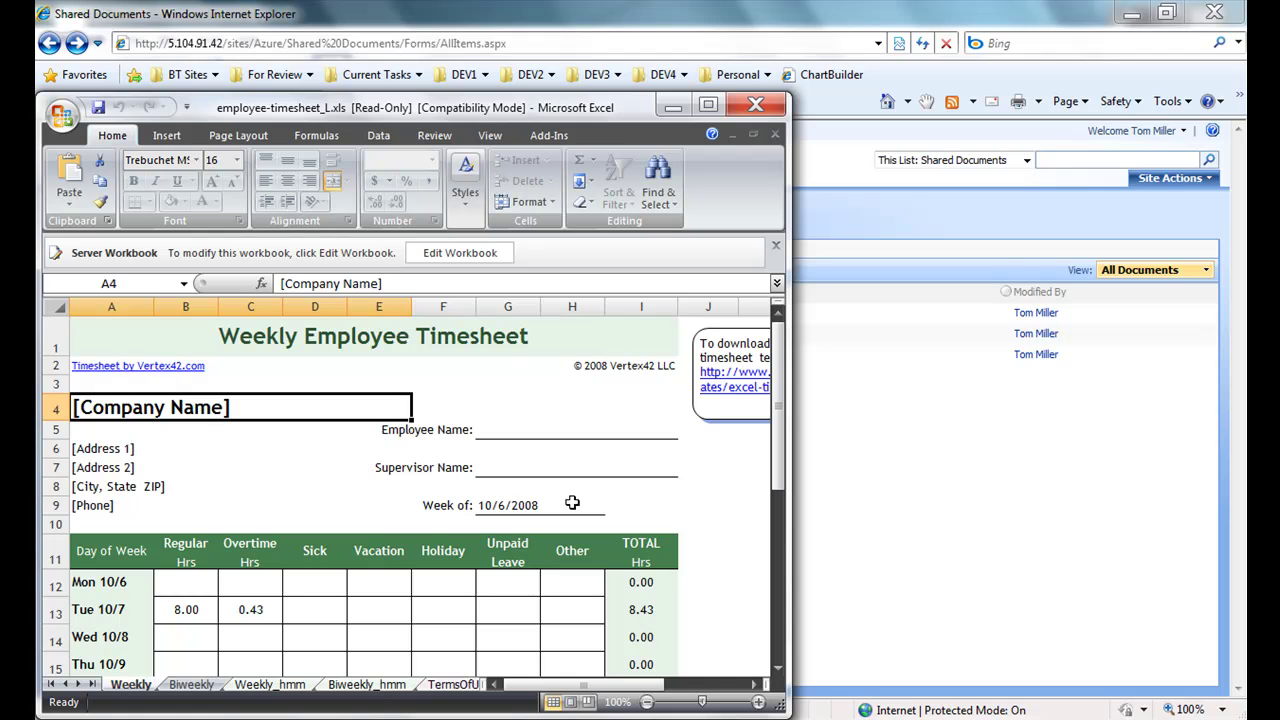
left_click(765, 106)
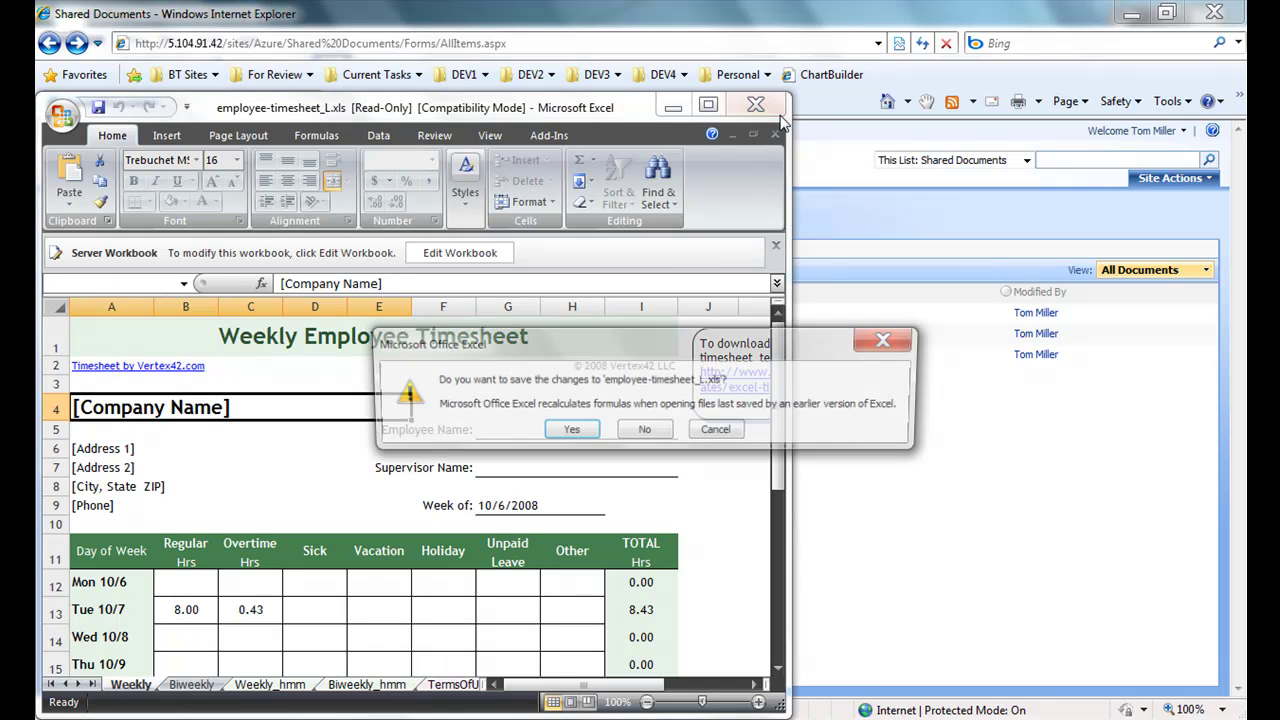
left_click(645, 431)
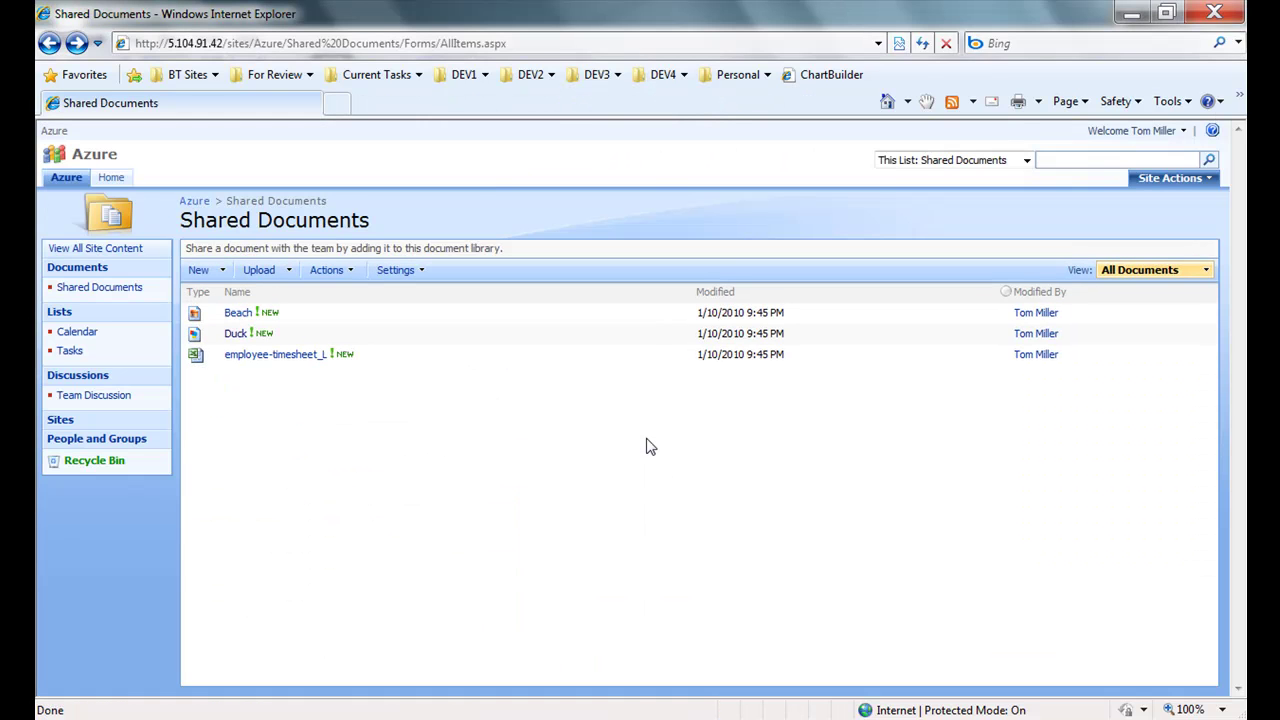
Create a new Word document from the Shared Documents library and paste the copied lorem ipsum text into it
left_click(226, 276)
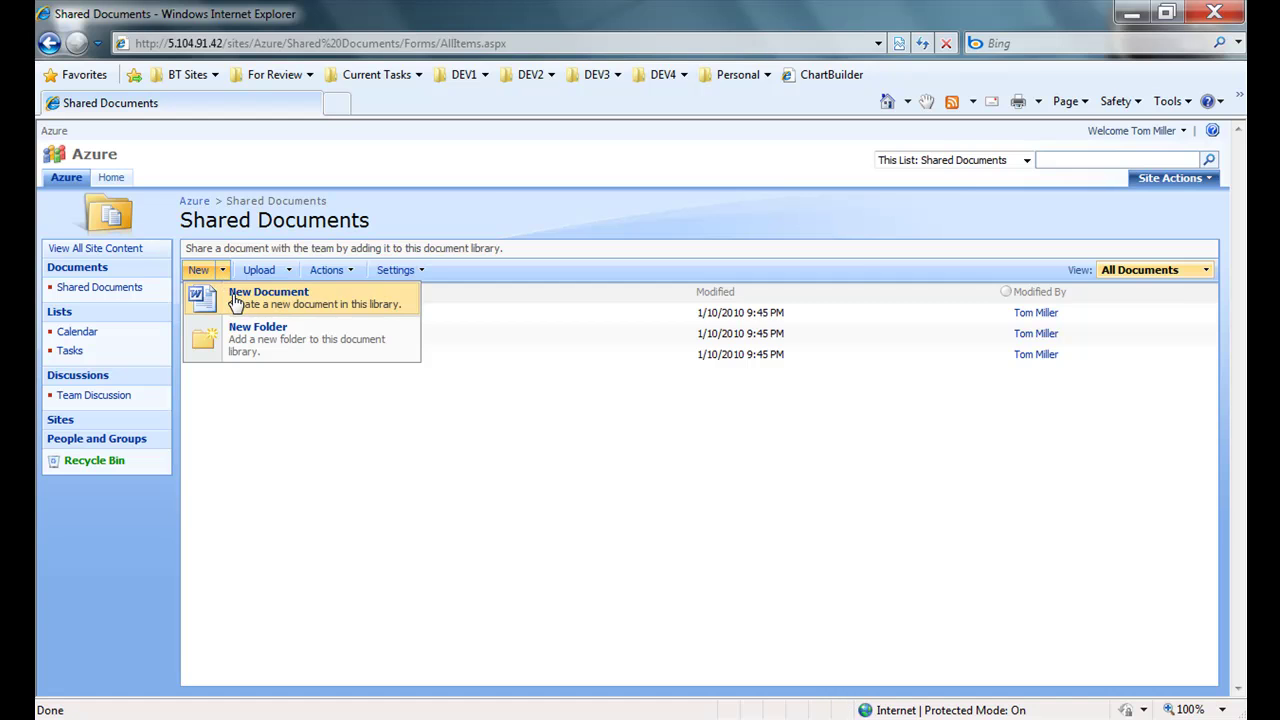
left_click(232, 298)
left_click(715, 478)
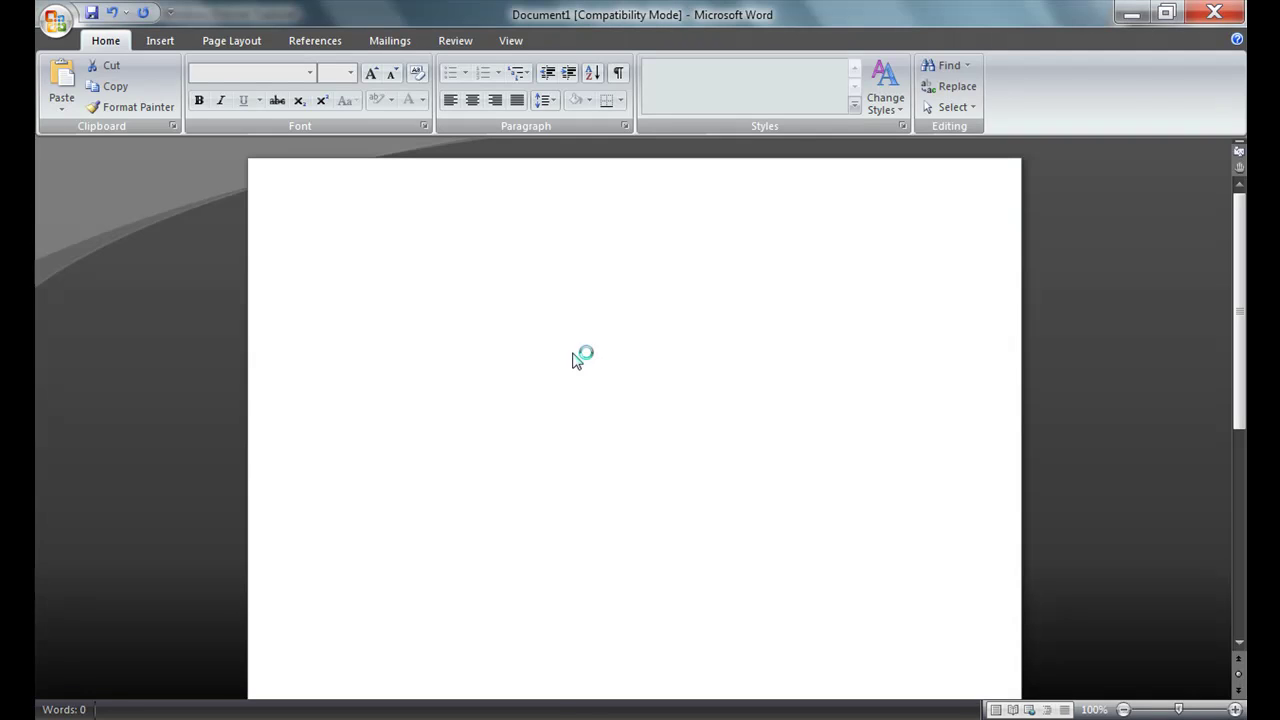
key("ctrl+v")
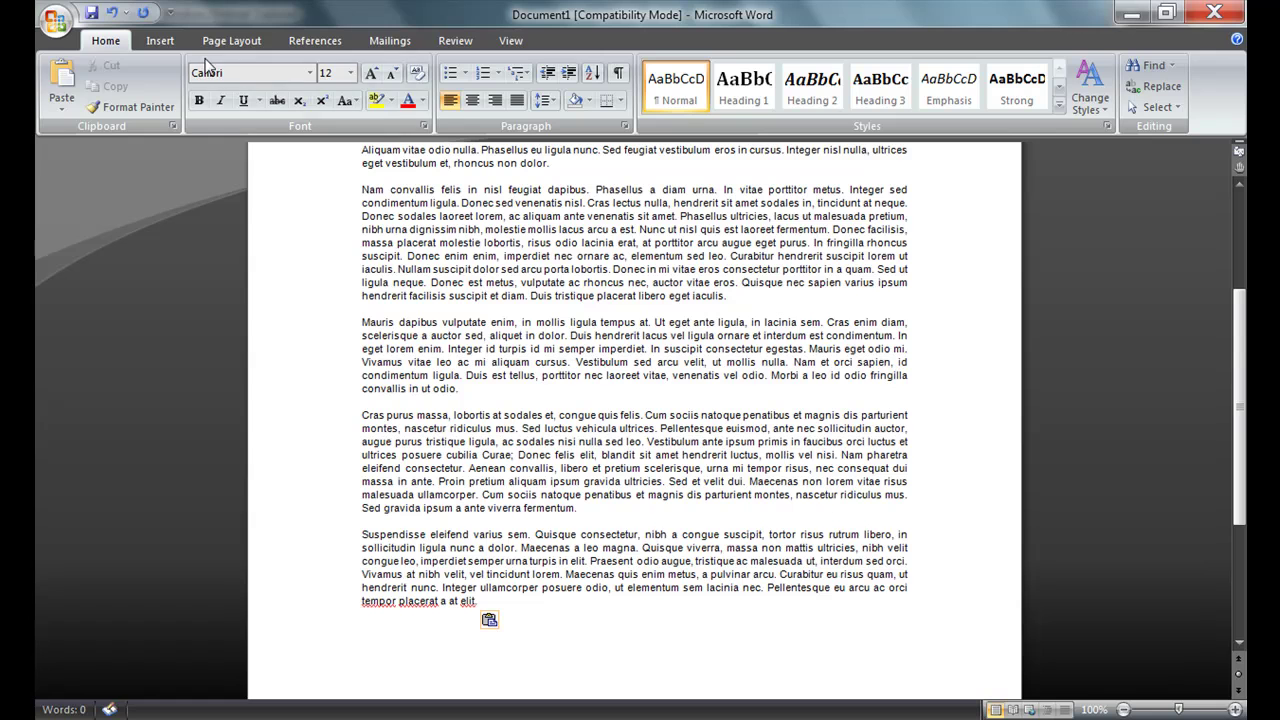
Close the new Word document, saving it to Shared Documents as "Lorem ipsum dolor sit amet.docx"
double_click(42, 14)
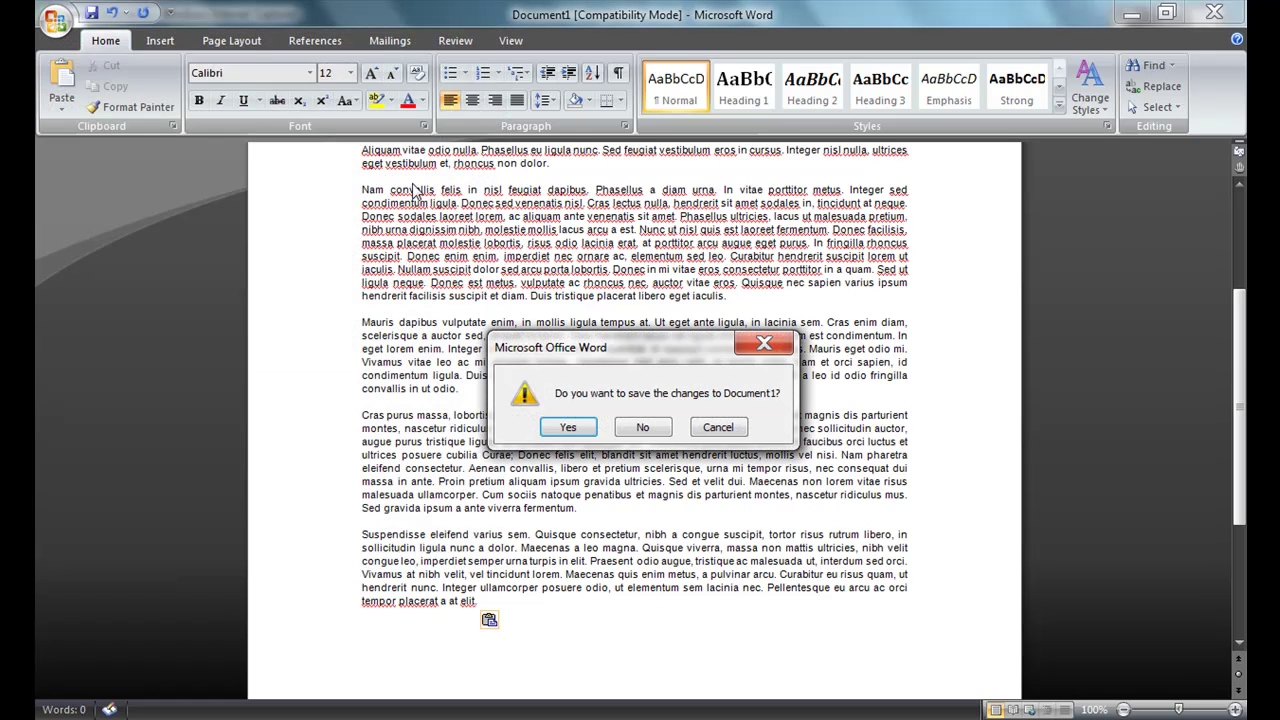
left_click(568, 427)
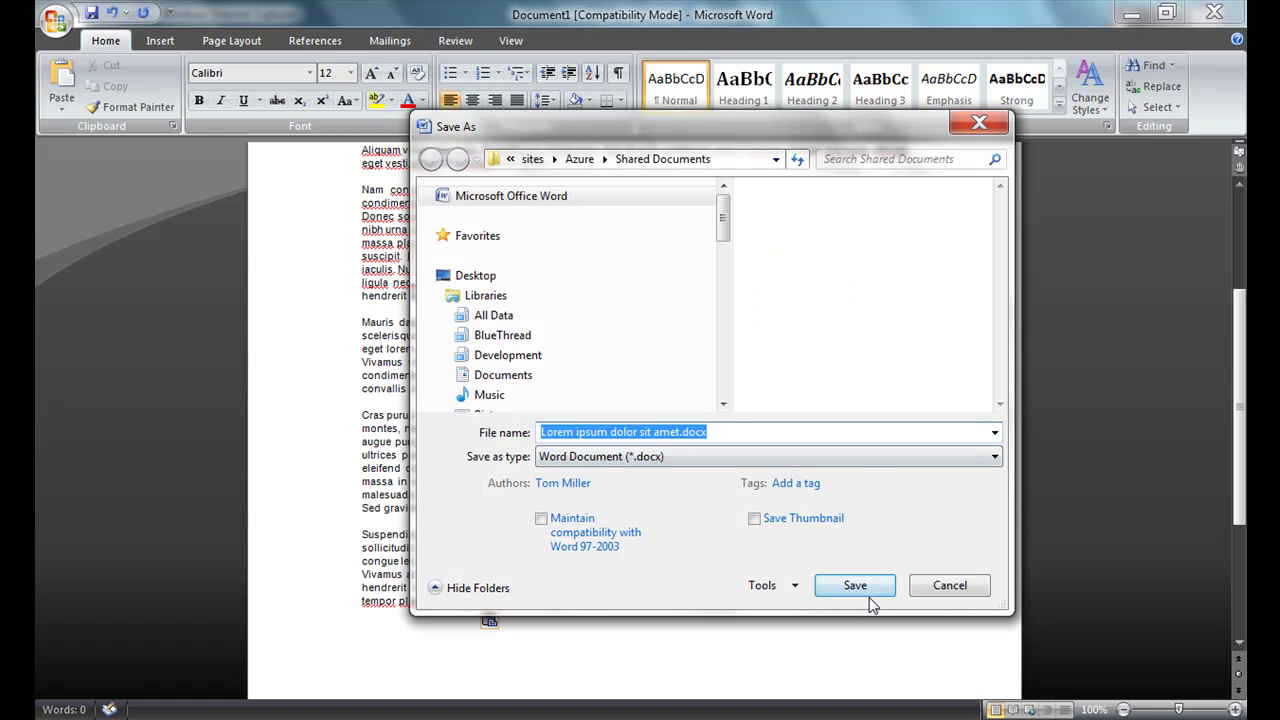
left_click(855, 586)
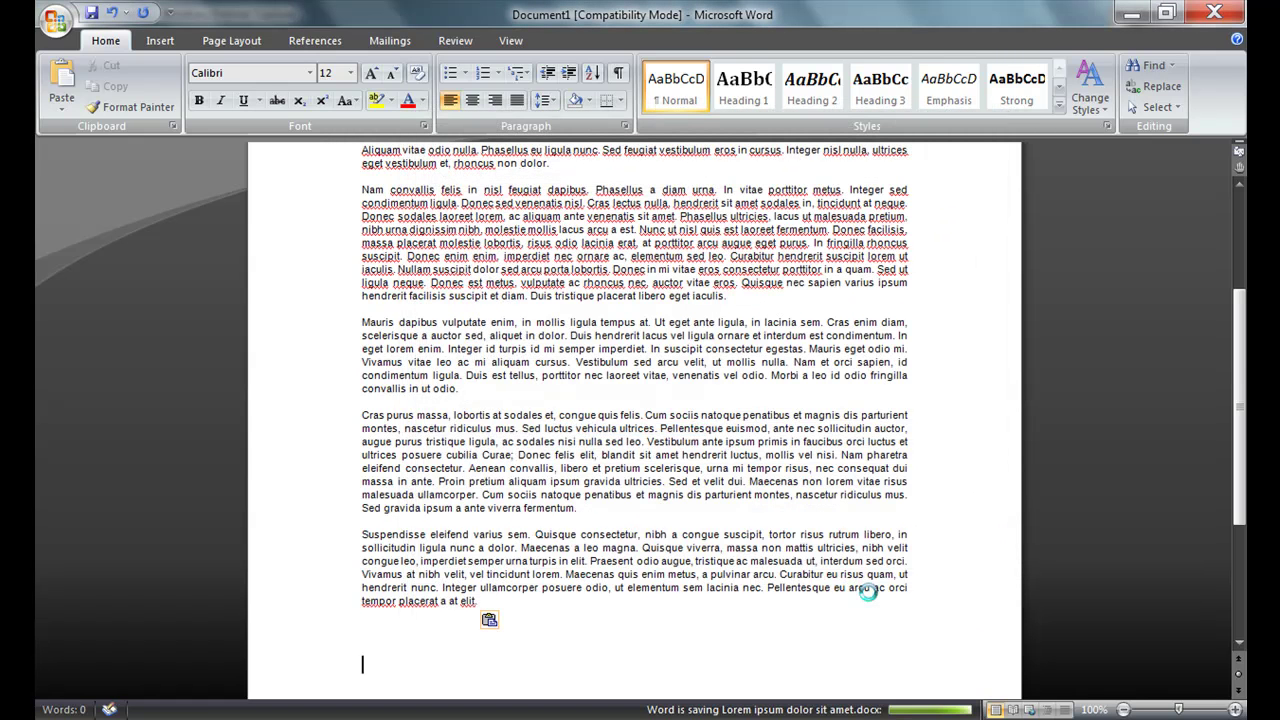
key("Caps_Lock")
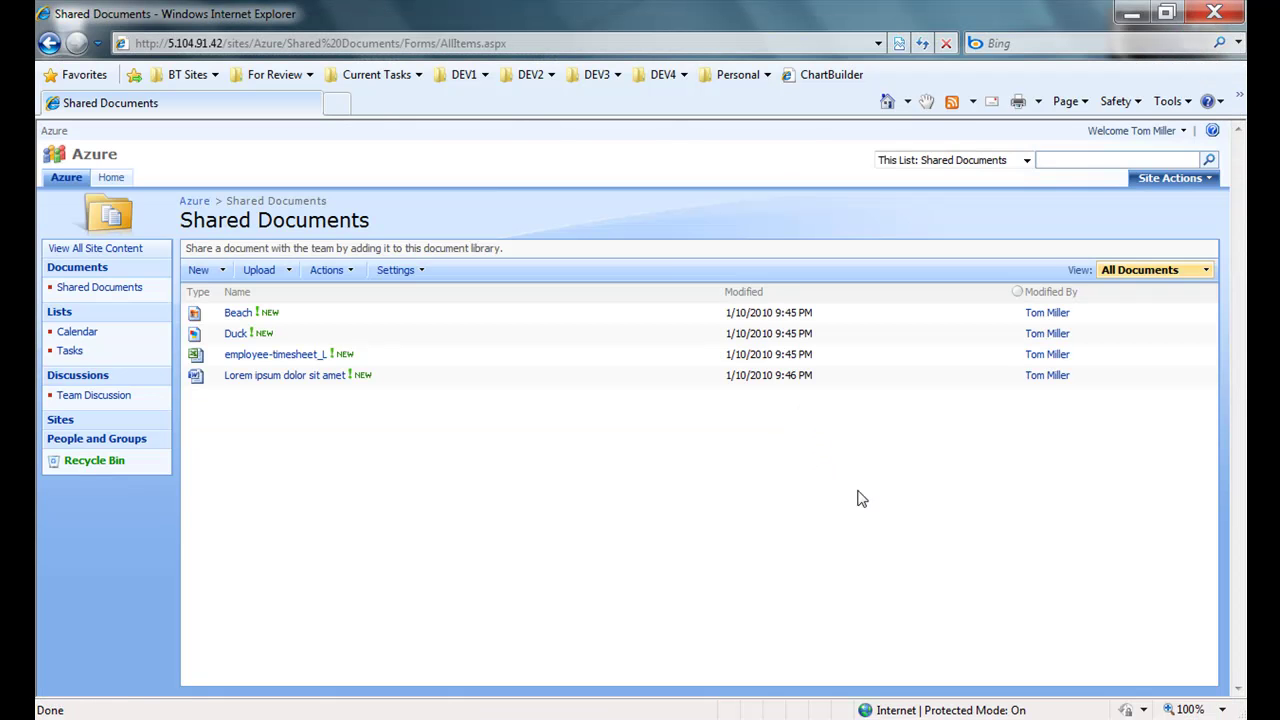
Switch to CloudBerry Explorer and refresh the azurevideodemo container to check for the new Word document's blob
left_click(940, 716)
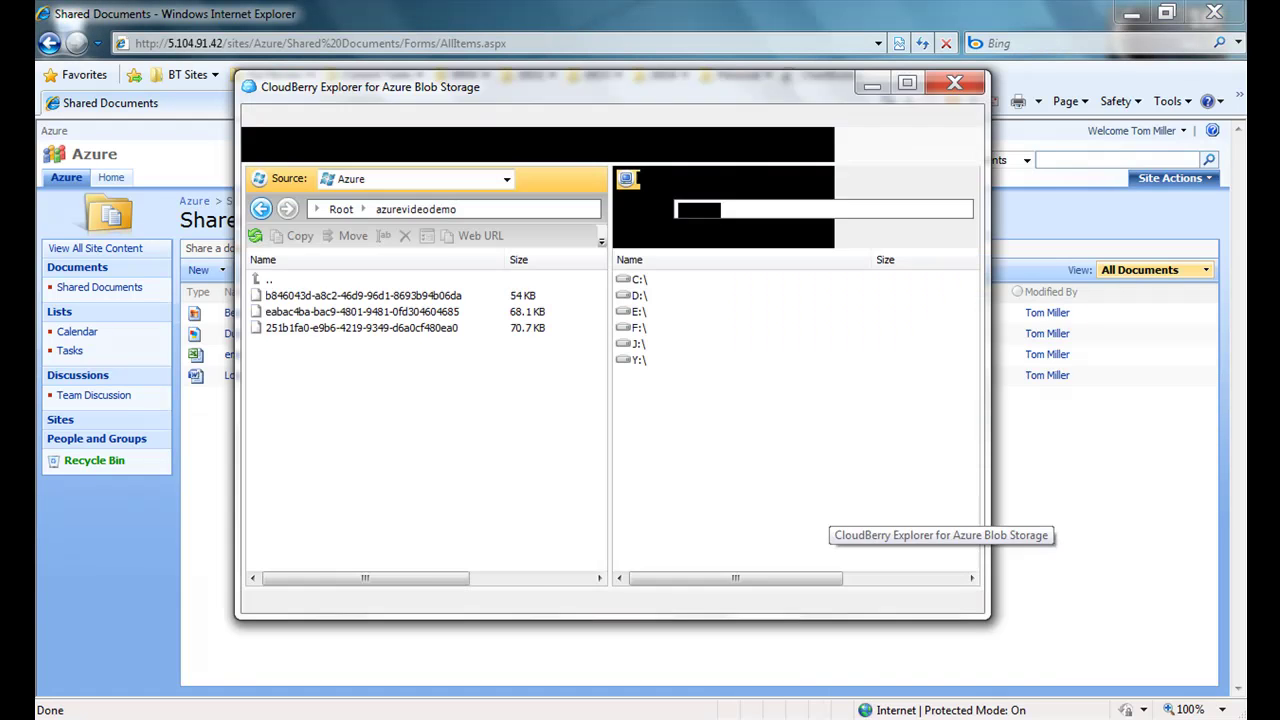
left_click(256, 236)
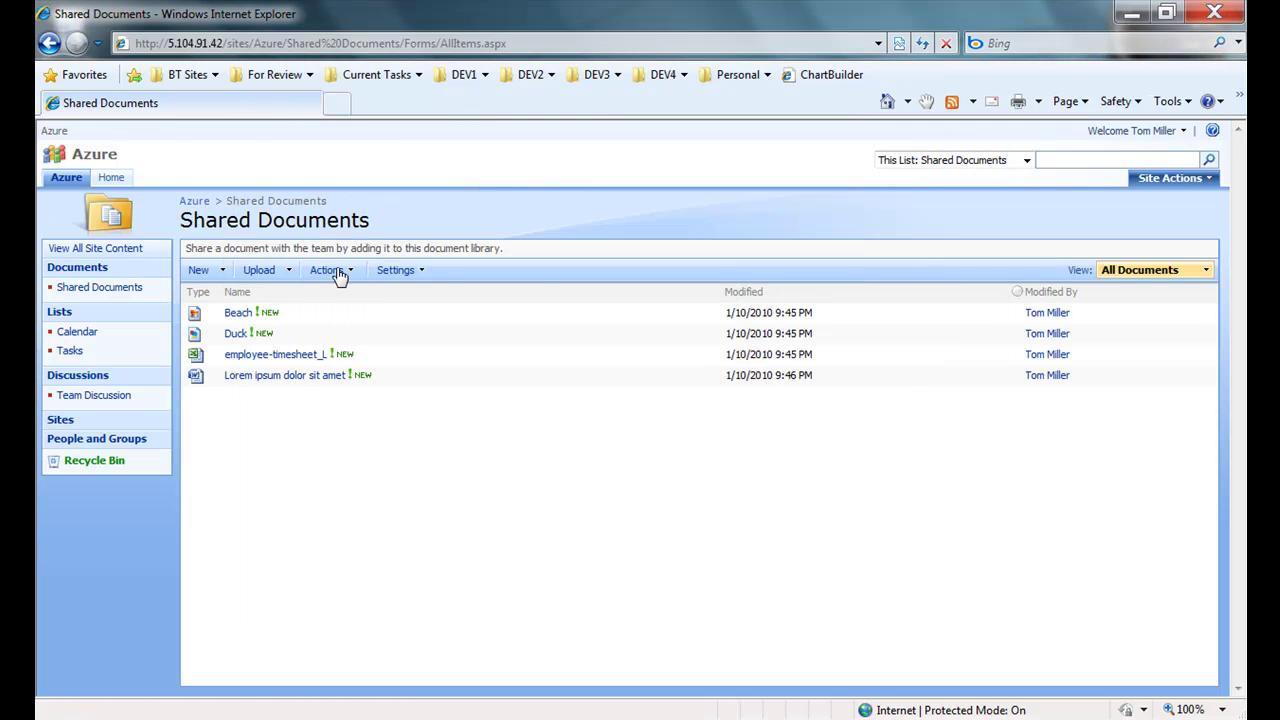
Open the Shared Documents library with Windows Explorer and copy gantt-chart_L.xls and Frog.jpg into it from the SampleDocs library
left_click(337, 272)
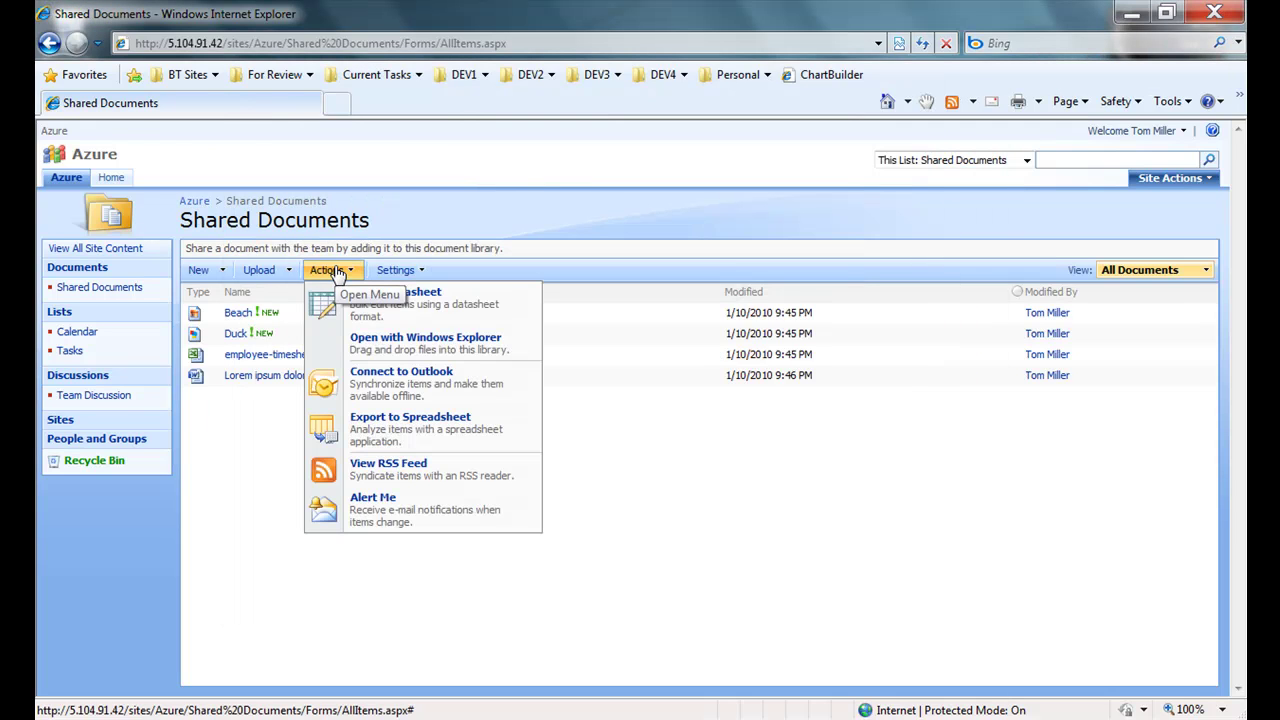
left_click(370, 343)
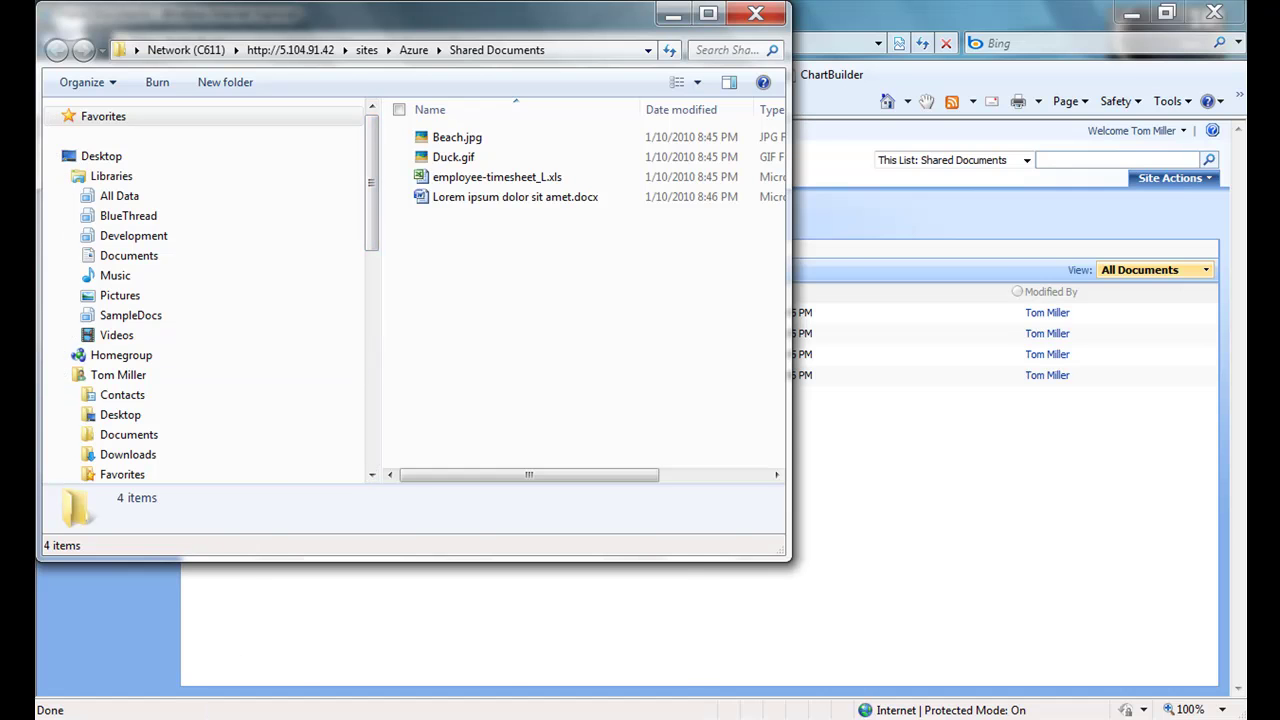
left_click(370, 614)
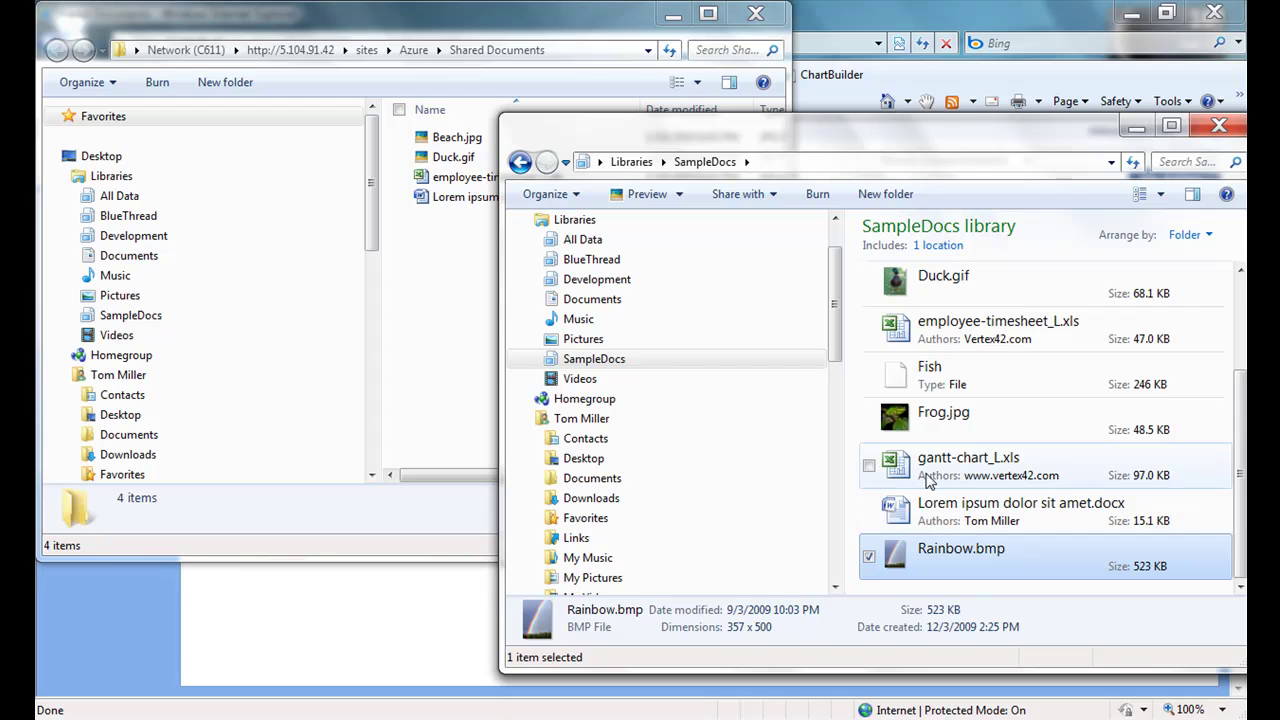
left_click_drag(928, 481, 469, 360)
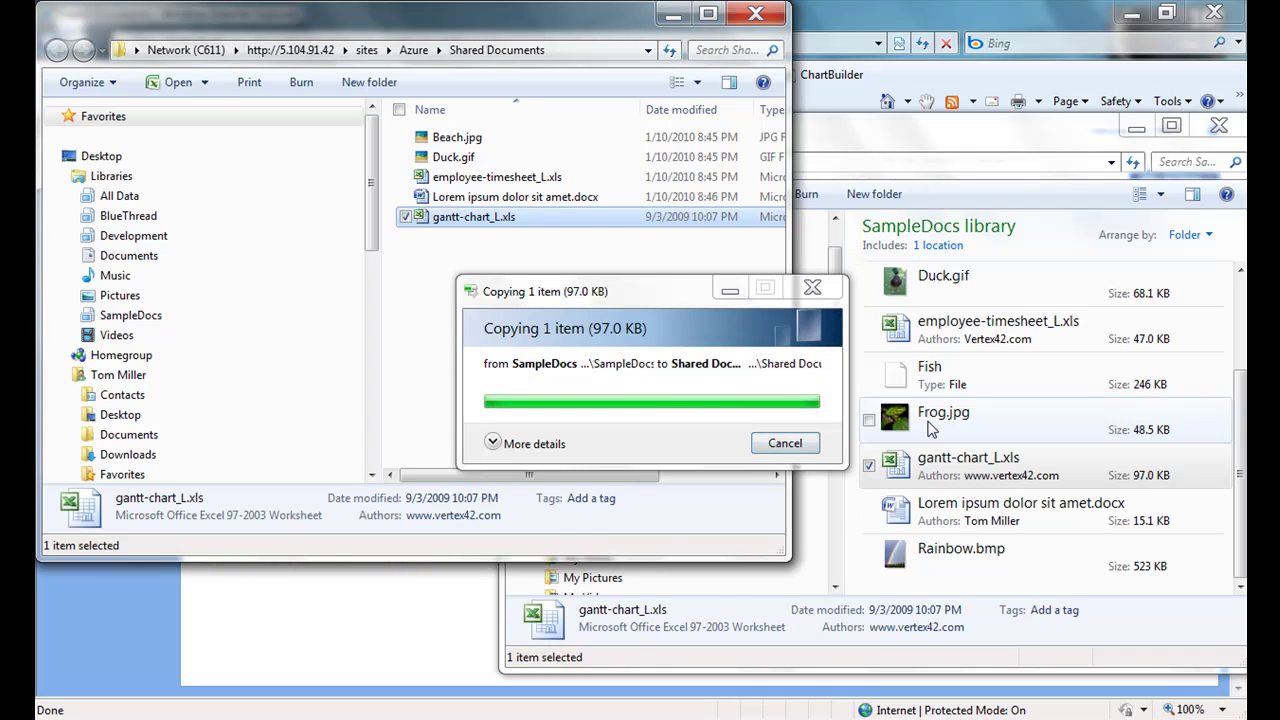
left_click_drag(930, 428, 636, 326)
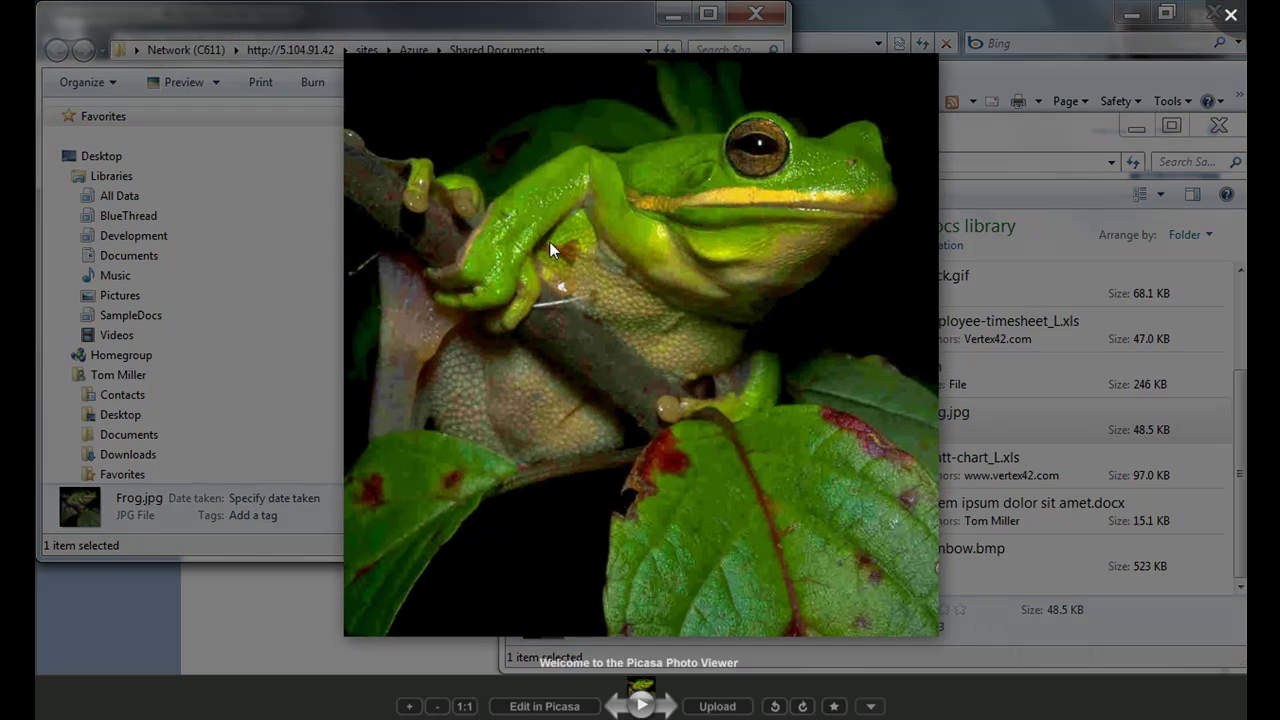
Close the Frog.jpg photo view, switch to CloudBerry Explorer and refresh the azurevideodemo container to check for the copied files' blobs
left_click(1229, 16)
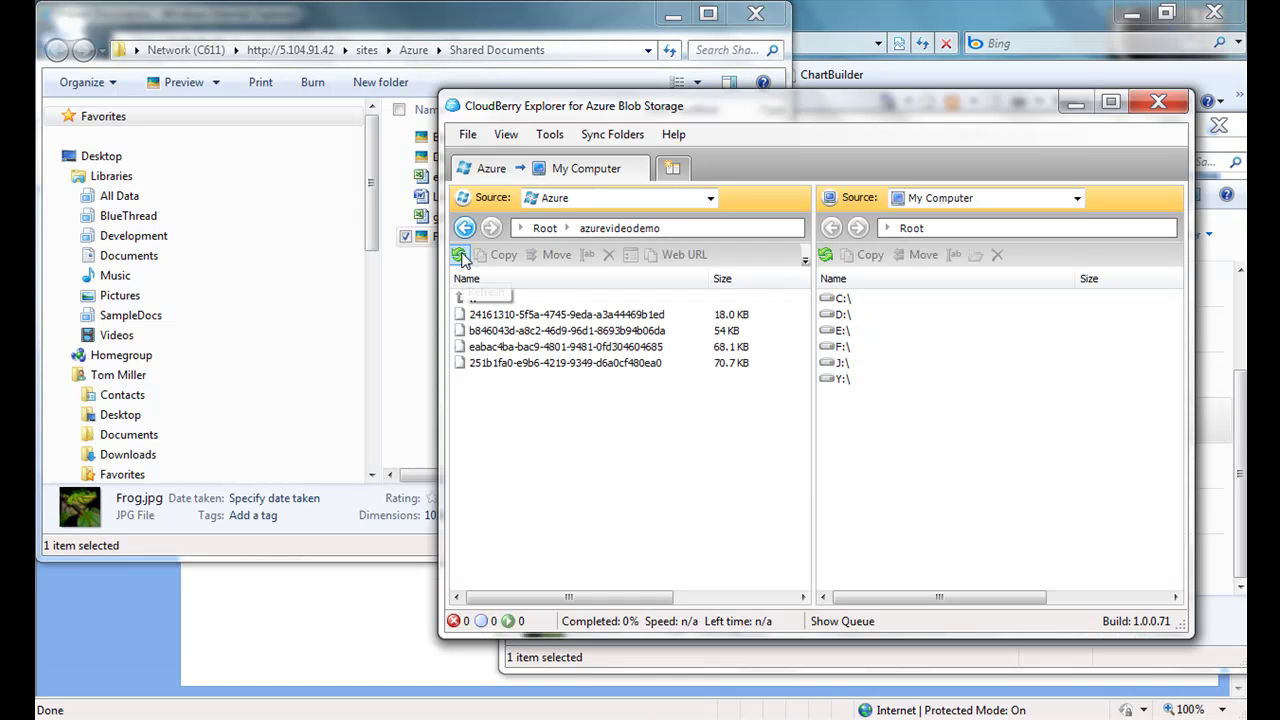
left_click(461, 255)
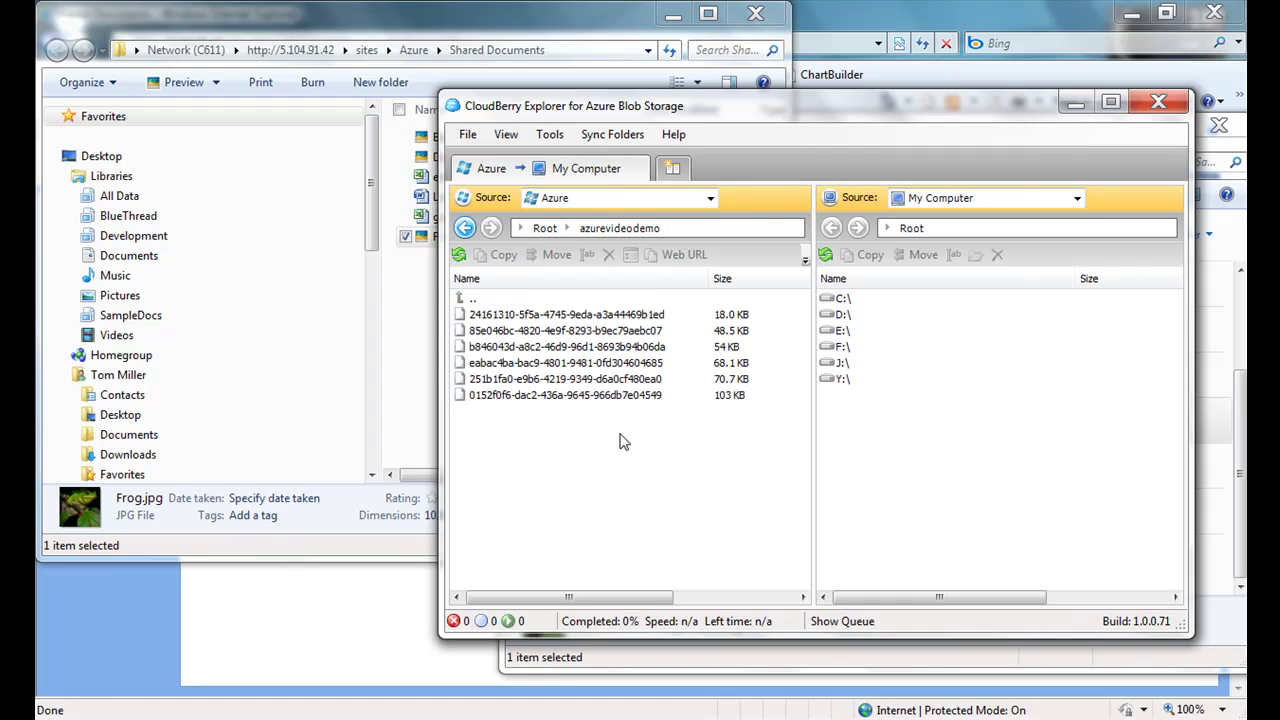